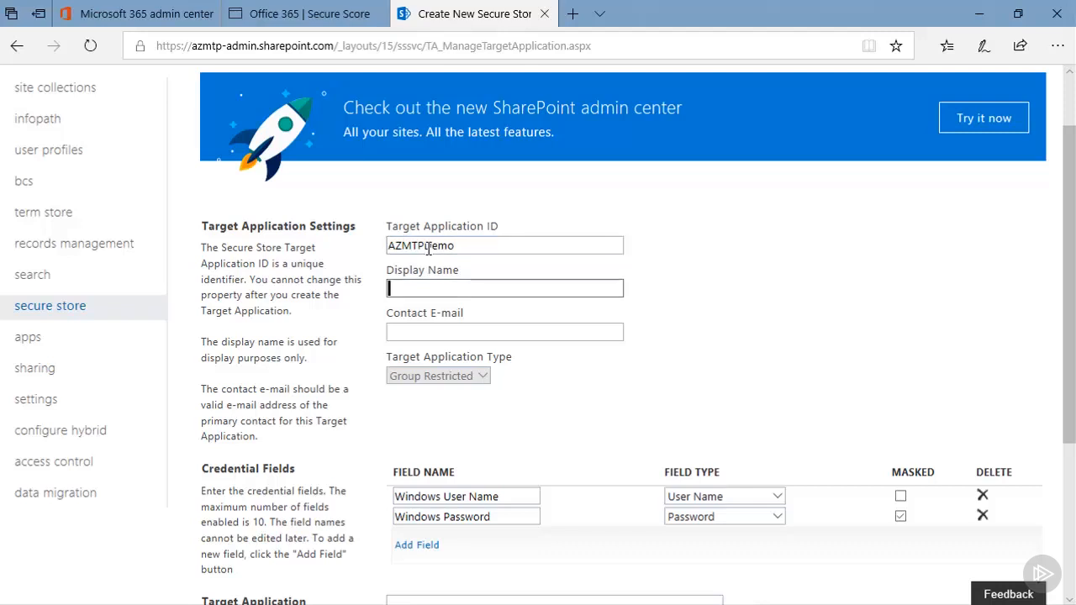
- Set the target application's display name to "AZMTP Demo" and enter the contact's e-mail address
type("AZMTP Demo")
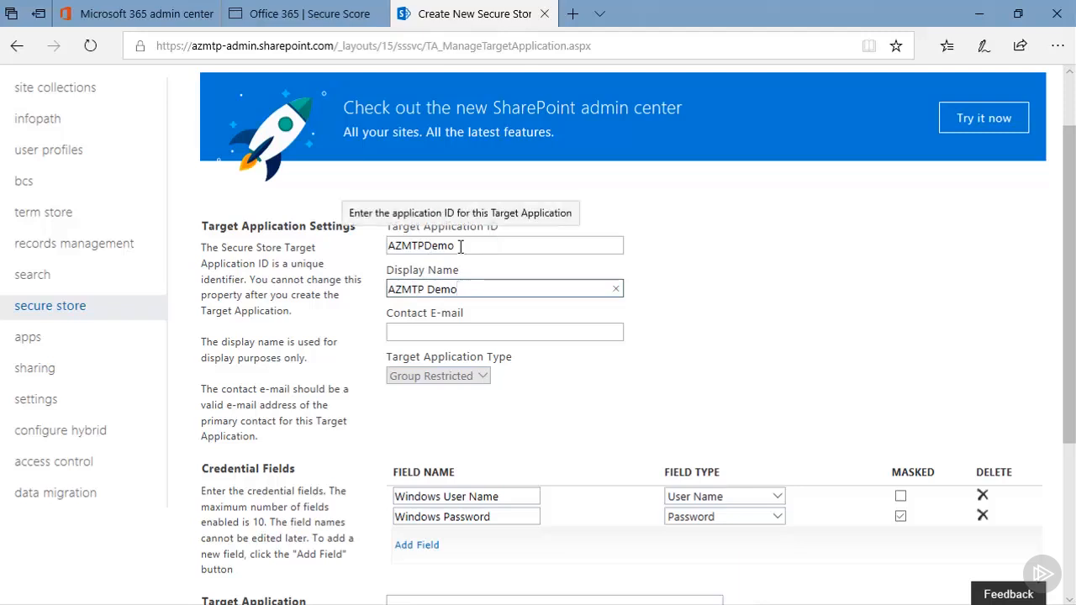
left_click(426, 333)
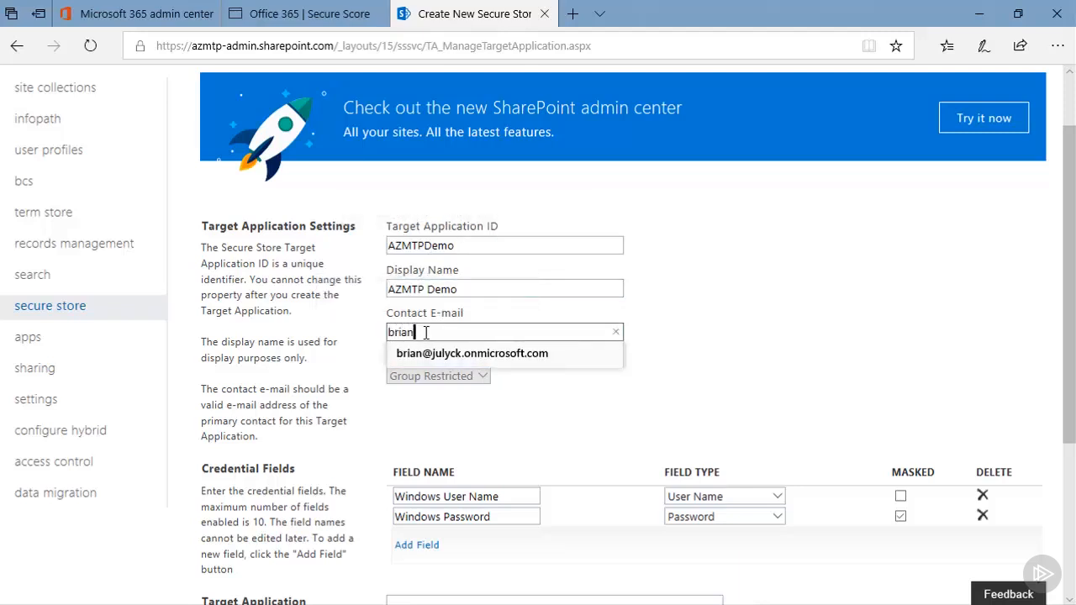
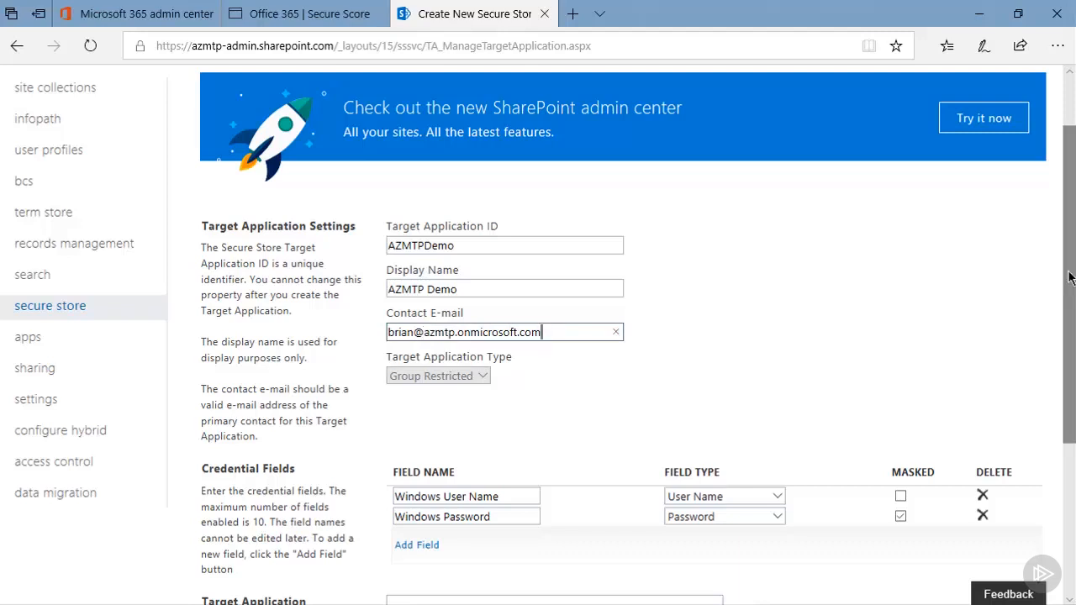
scroll(533, 255, "down", 1)
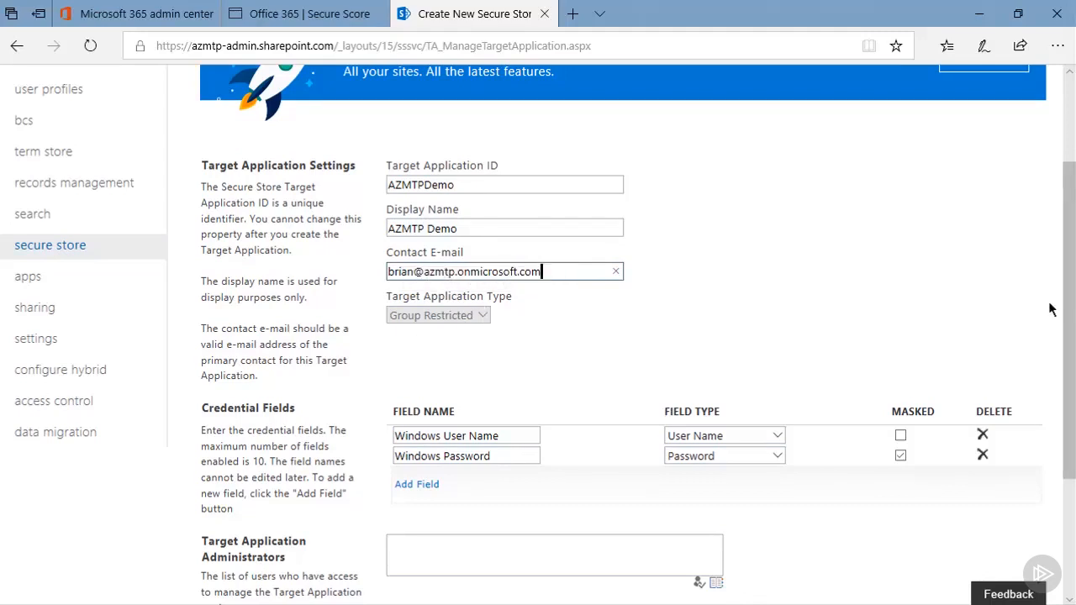
left_click_drag(1068, 305, 1070, 354)
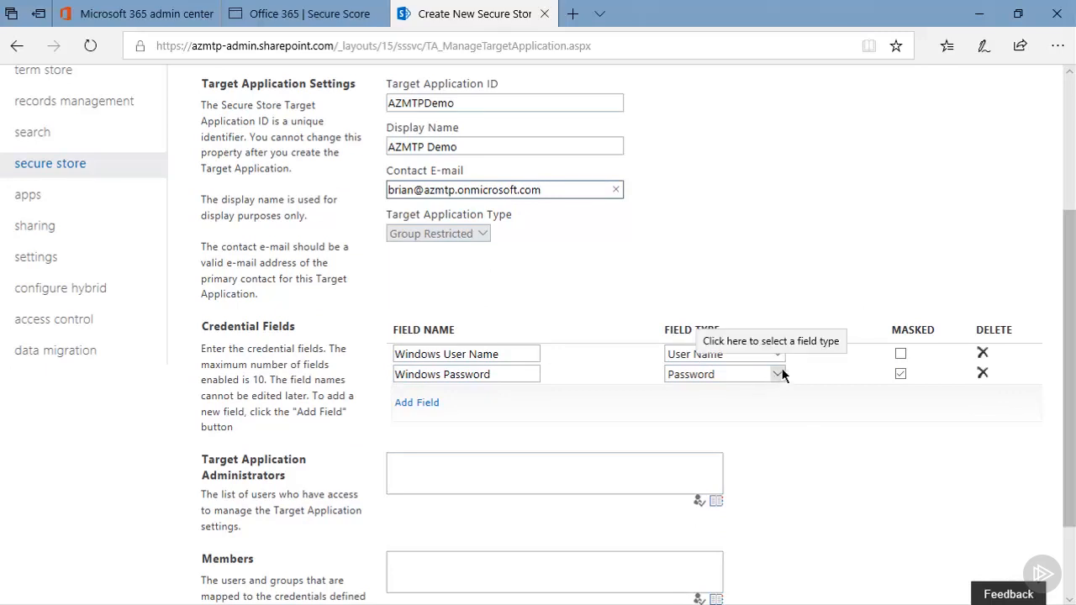
left_click(427, 407)
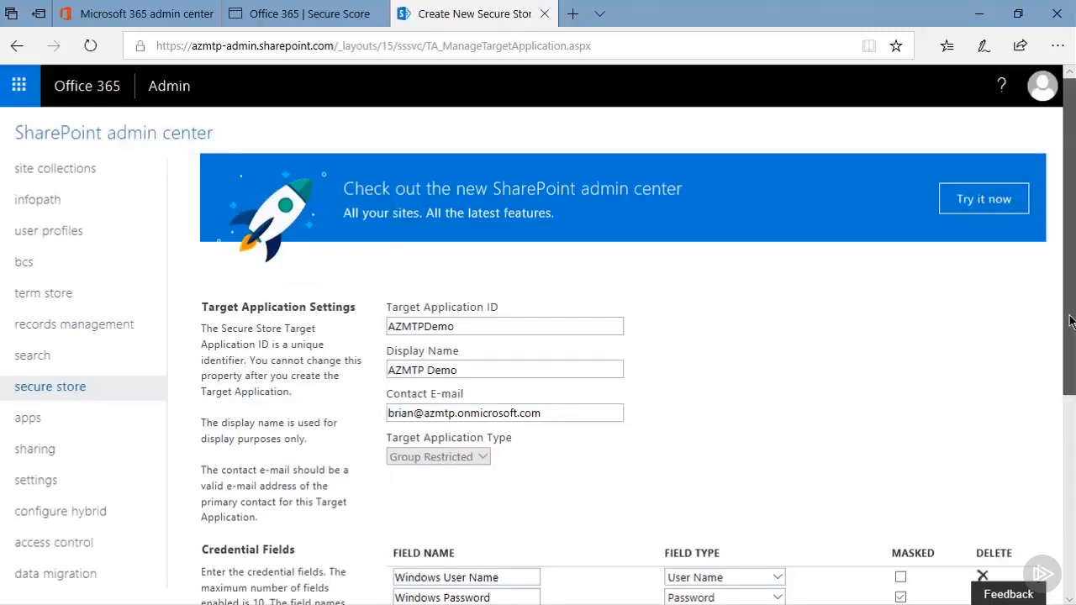
scroll(975, 370, "down", 3)
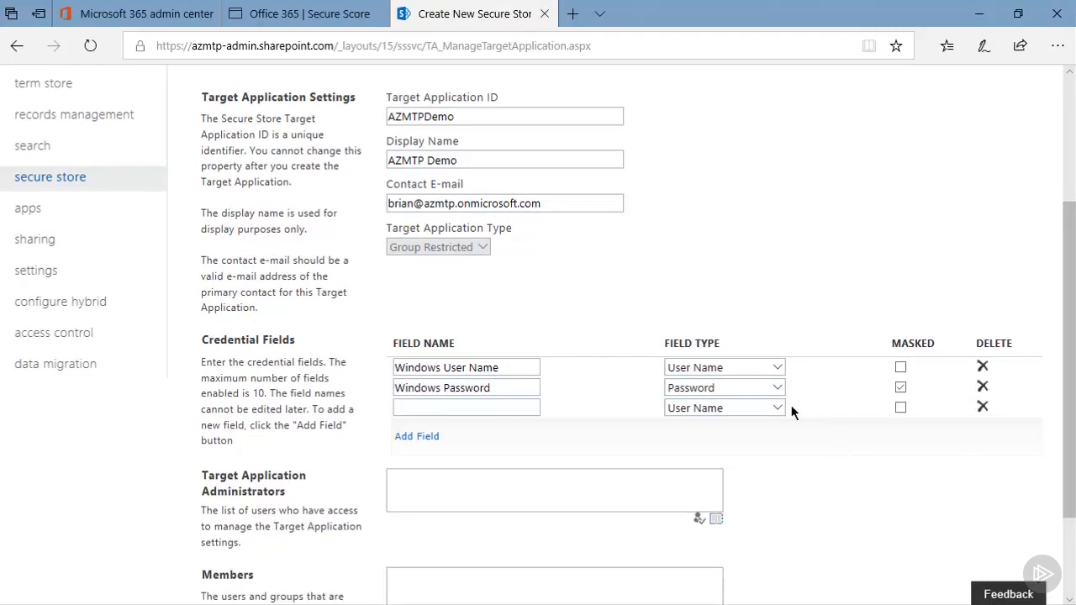
left_click(777, 409)
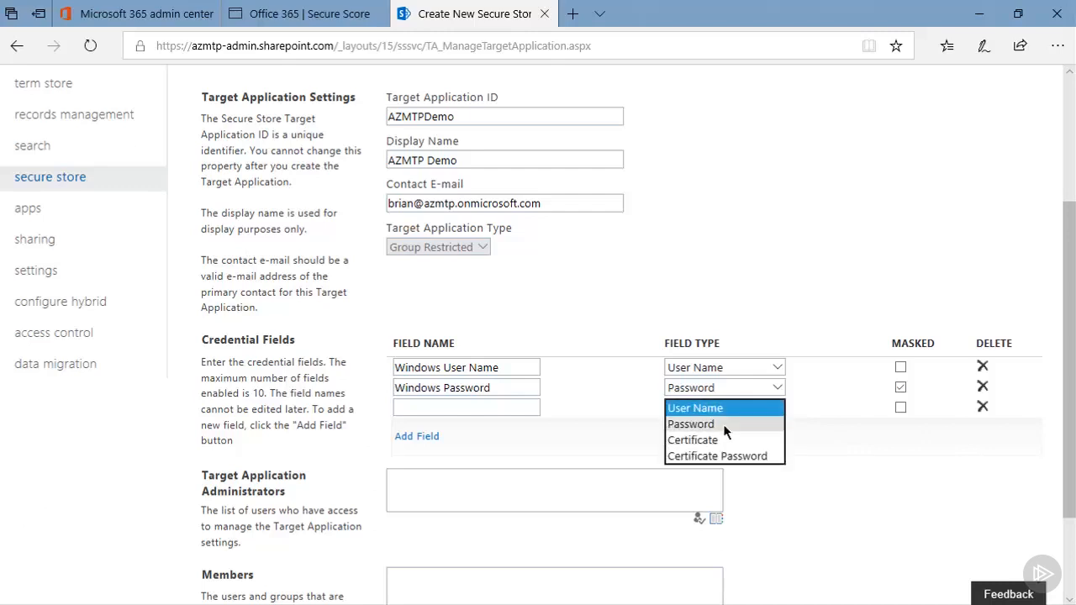
left_click(813, 497)
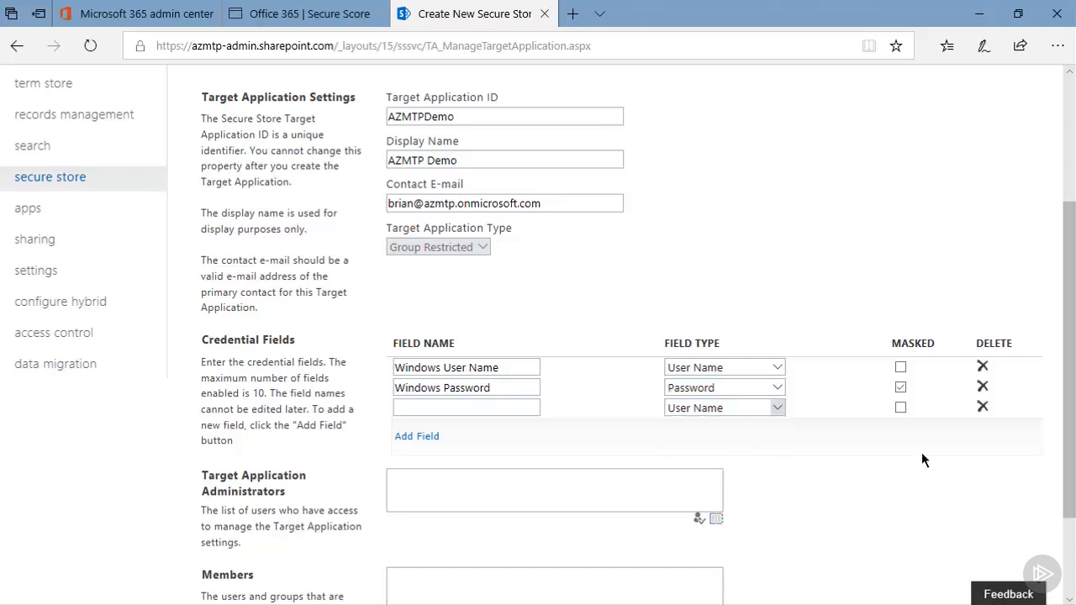
left_click(982, 408)
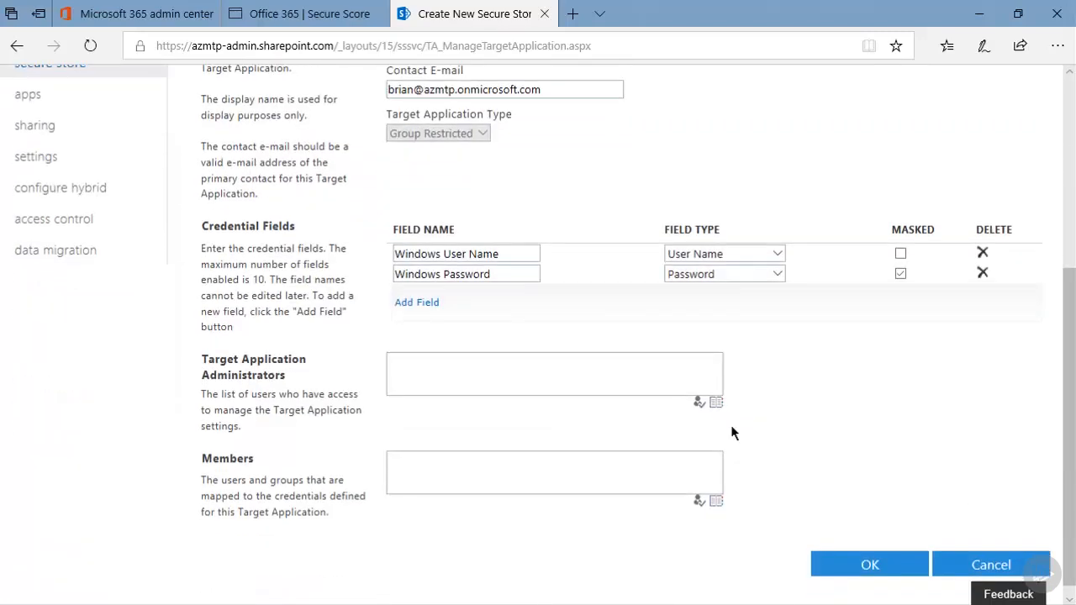
- Enter the administrator's account e-mail under Target Application Administrators and resolve it with Check Names
left_click(450, 379)
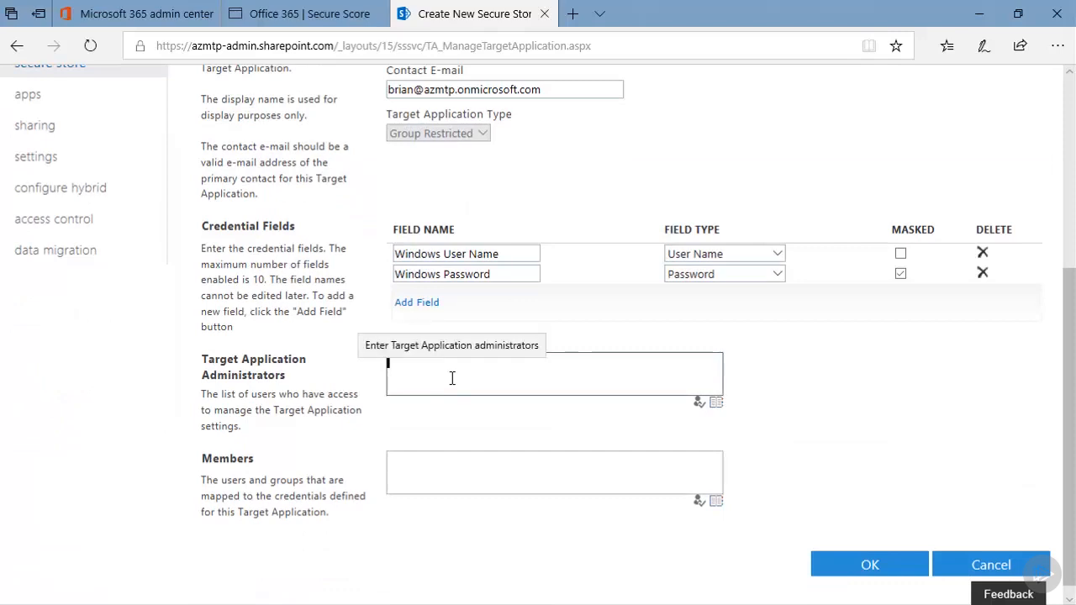
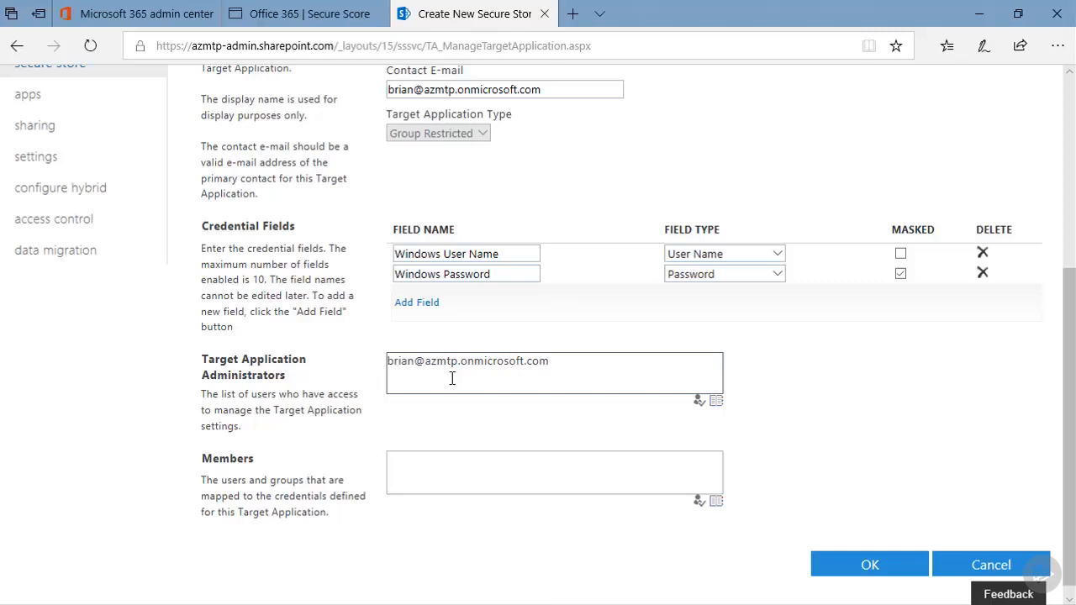
left_click(702, 404)
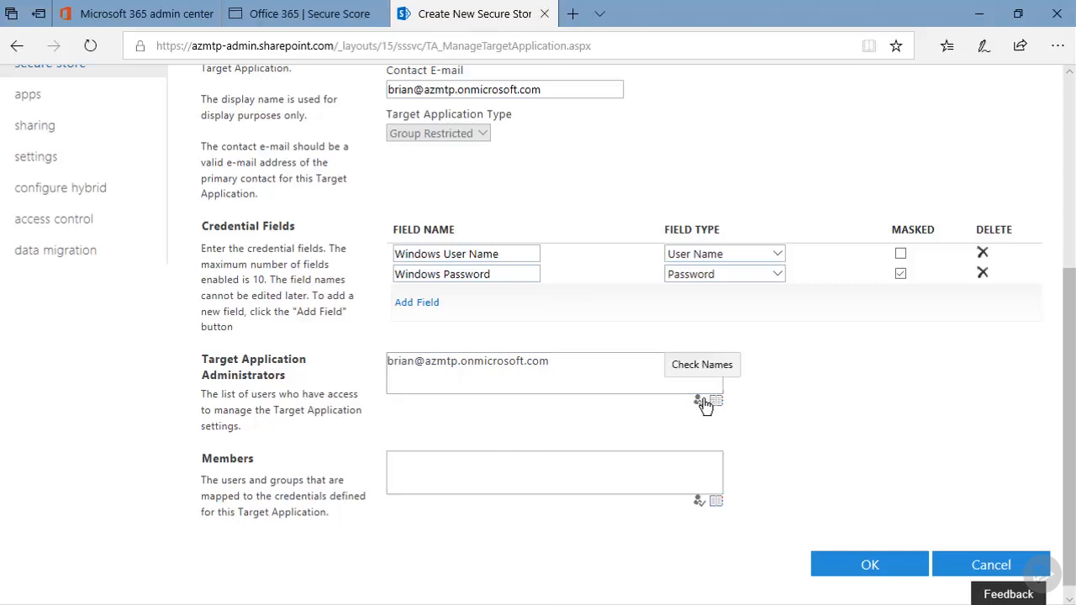
- Add the member by first name, resolve it to the first matching tenant user, and create the target application
left_click(407, 458)
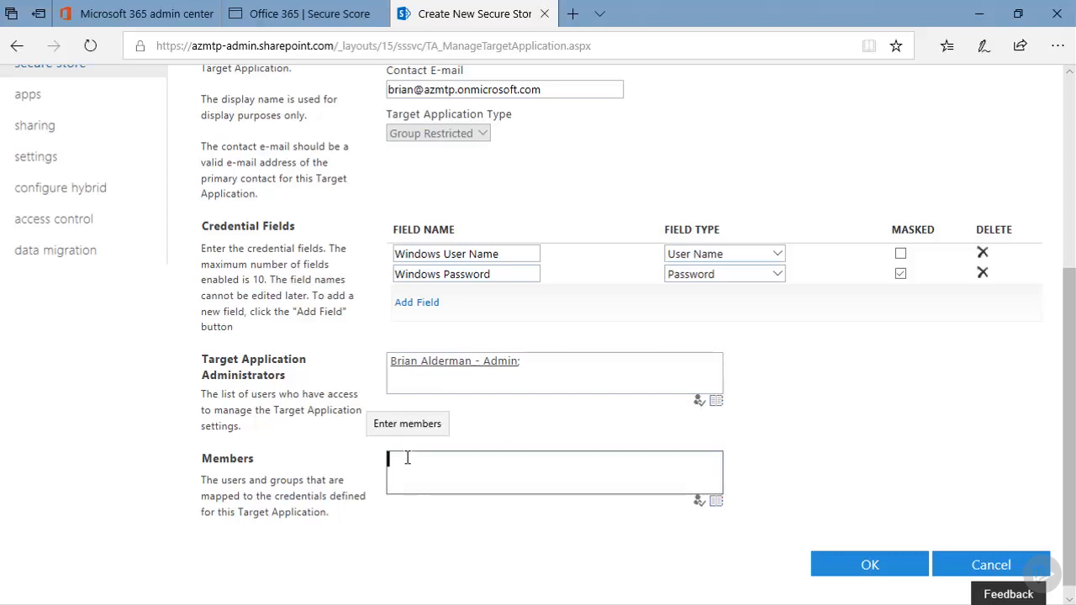
type("linda")
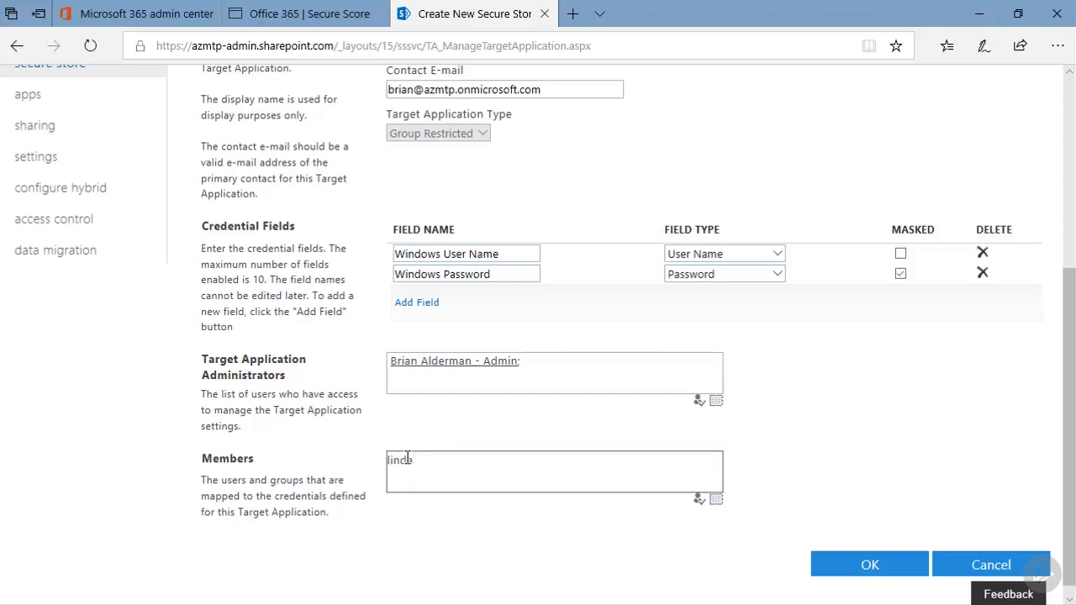
left_click(698, 499)
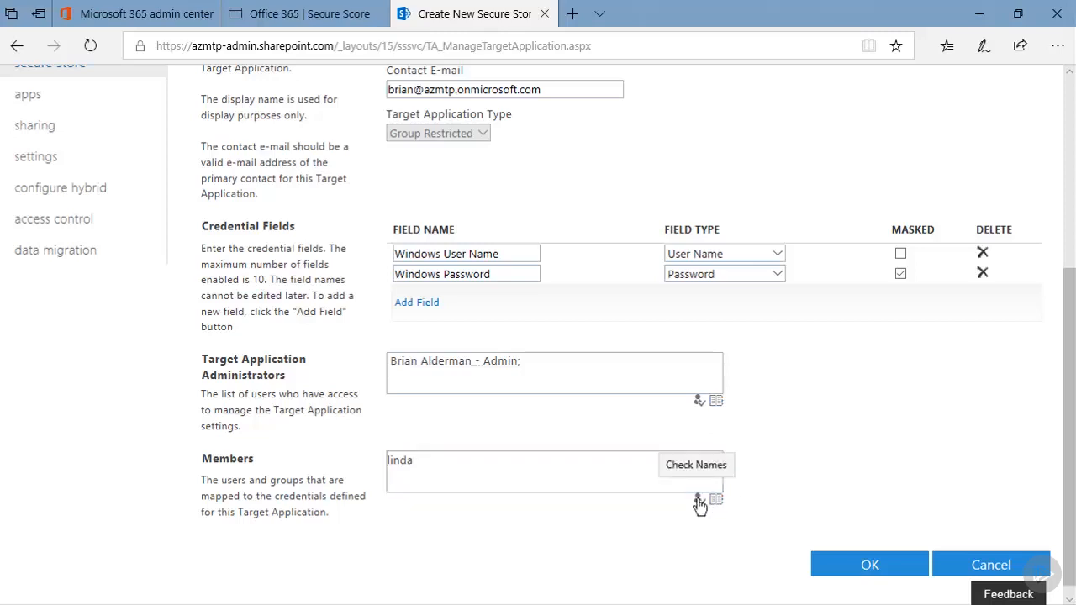
left_click(412, 464)
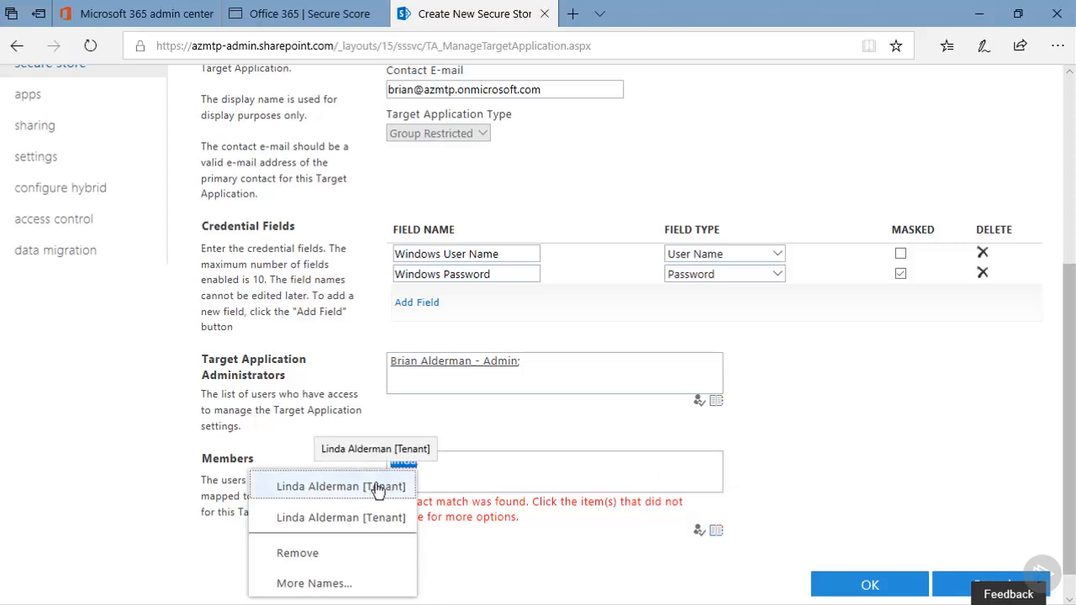
left_click(378, 487)
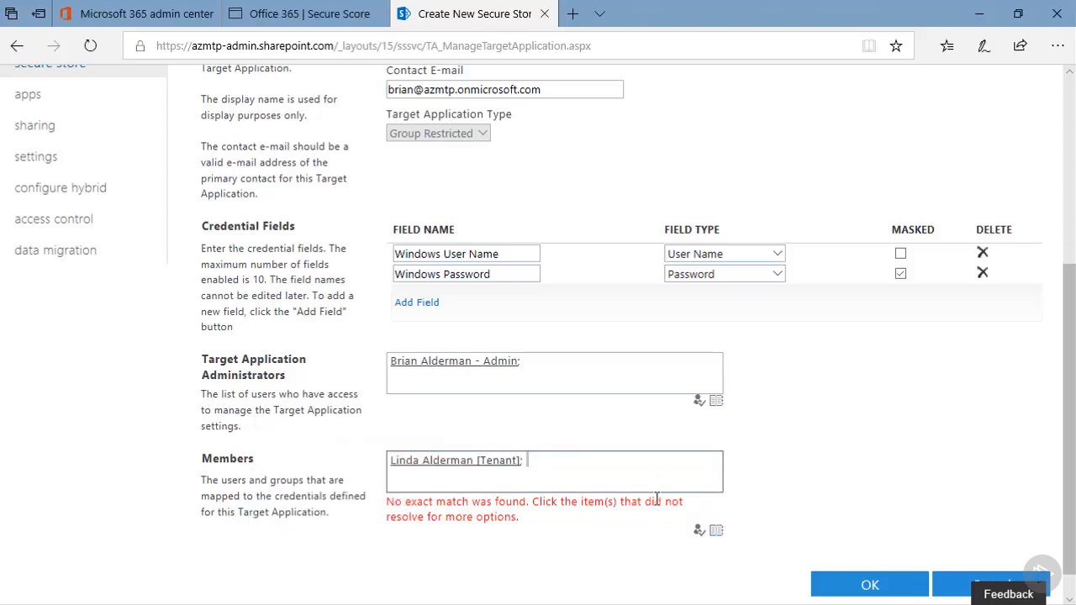
left_click(869, 586)
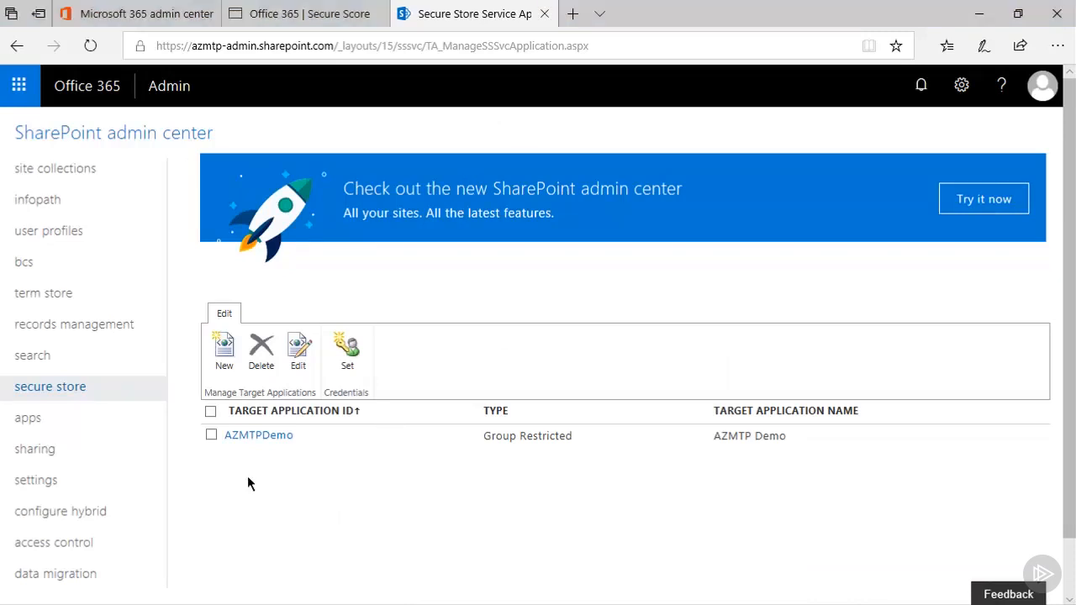
- Begin setting credentials for the AZMTPDemo target application and enter OracleLogon as the Windows user name
left_click(210, 435)
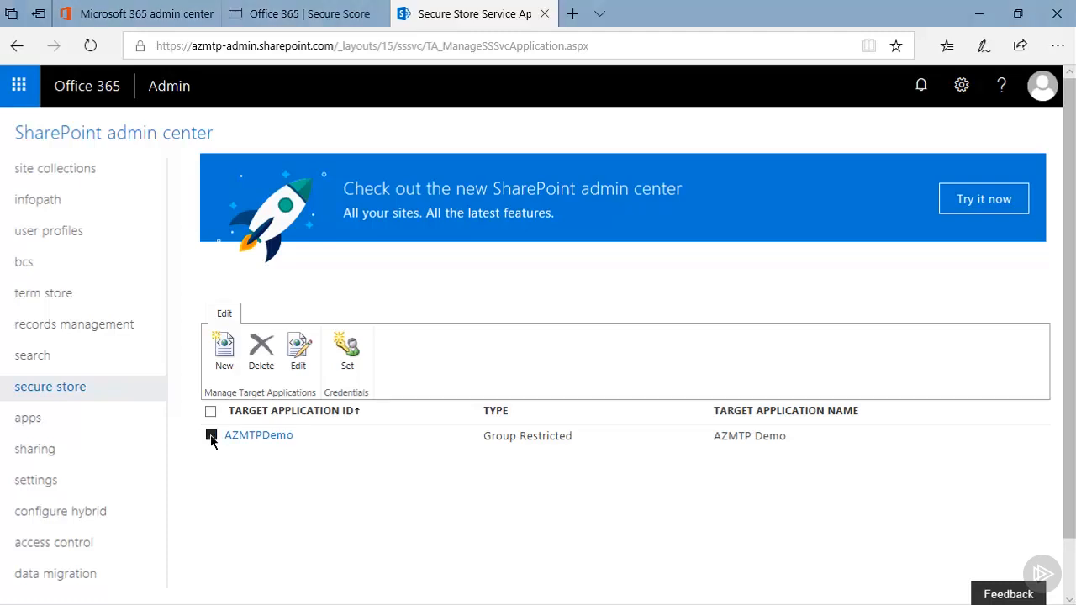
left_click(339, 363)
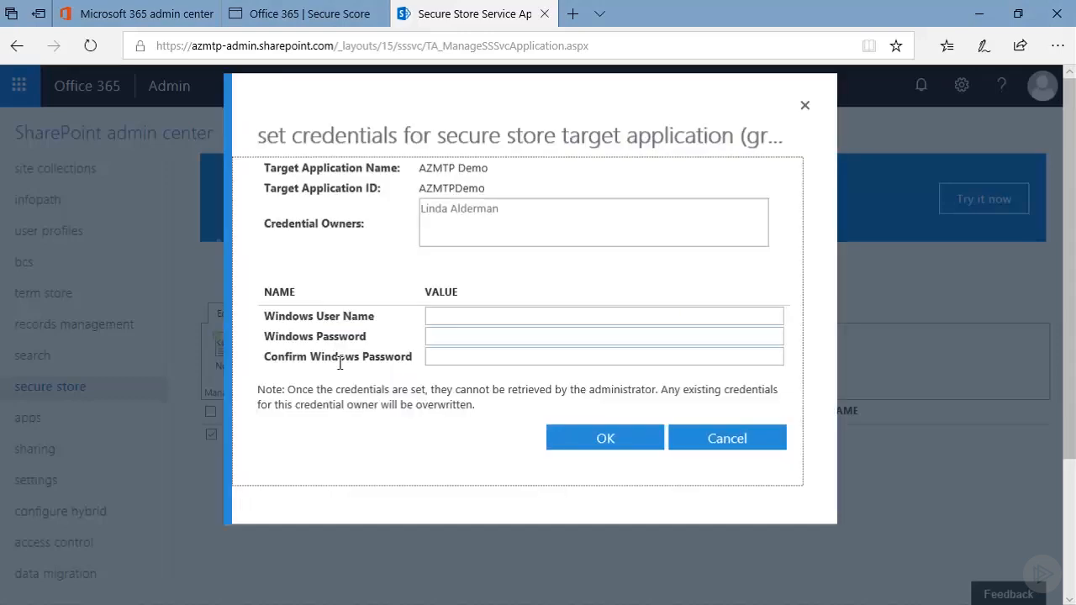
left_click(447, 315)
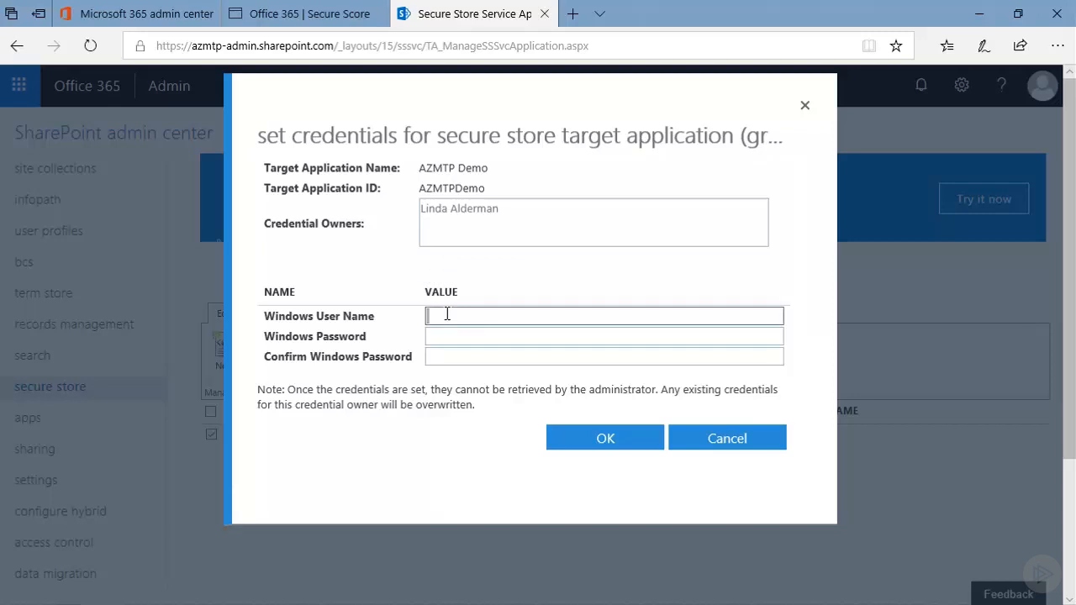
type("OracleLogon")
- Enter the Windows password and its confirmation, and try to save the credentials
left_click(464, 334)
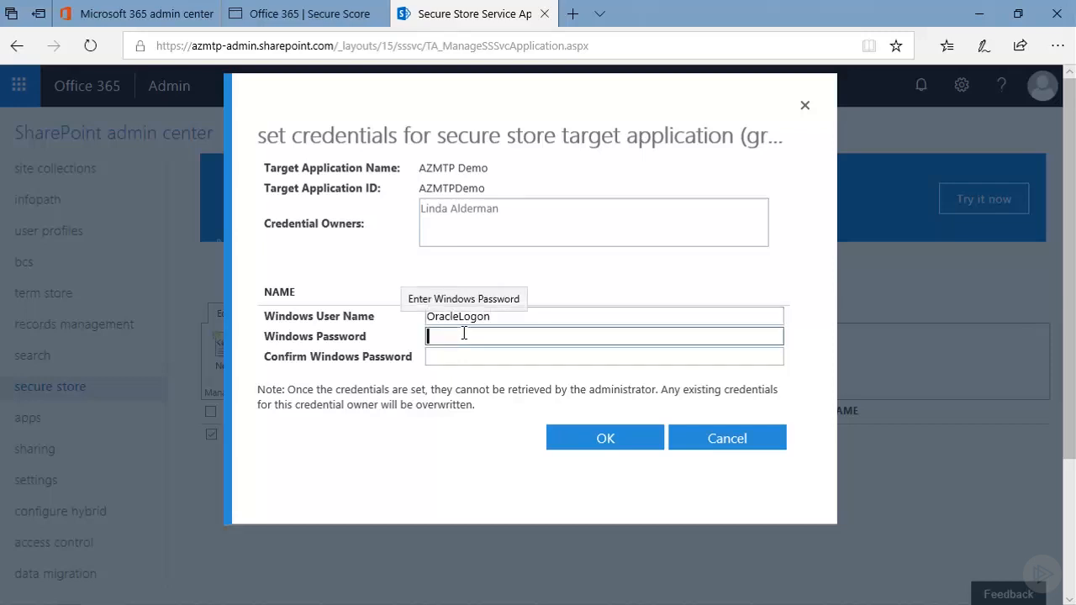
type("*******")
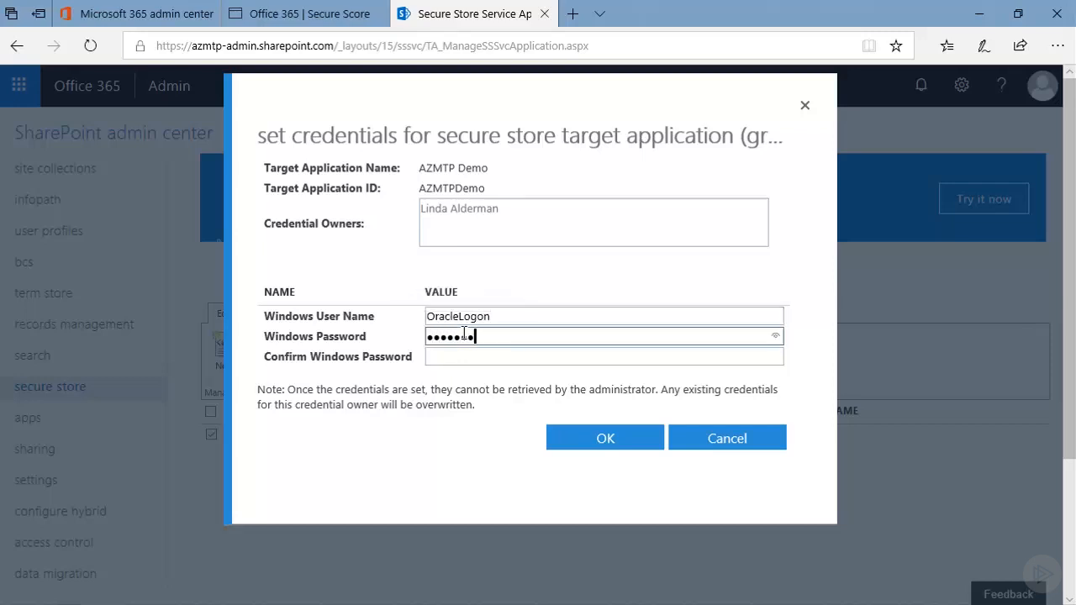
type("*")
left_click(462, 360)
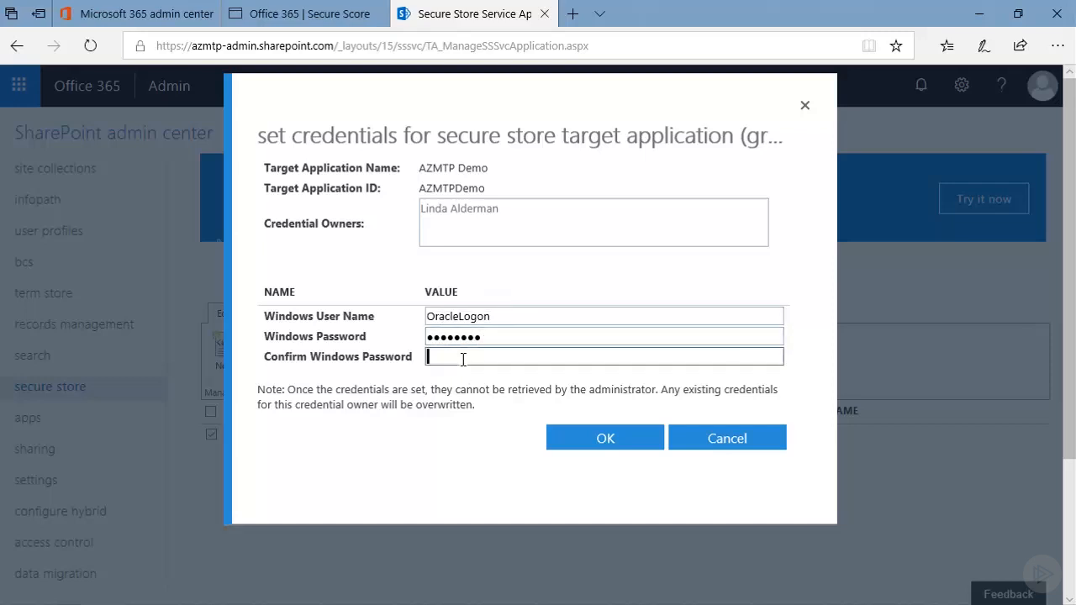
type("*********")
left_click(617, 444)
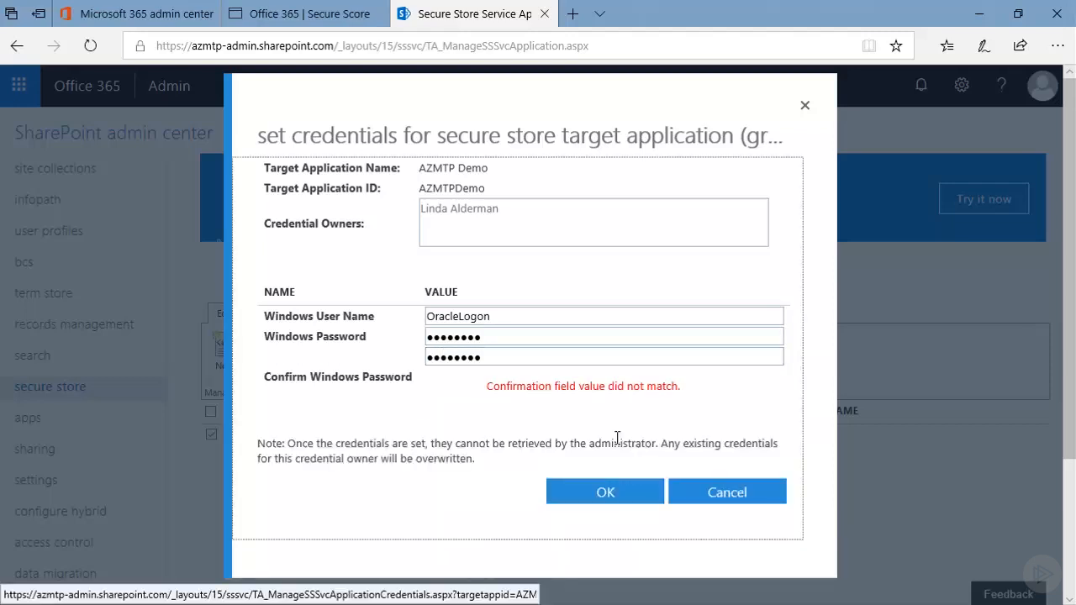
- Re-enter the Windows password and its confirmation, and save the credentials for the target application
left_click_drag(490, 339, 422, 341)
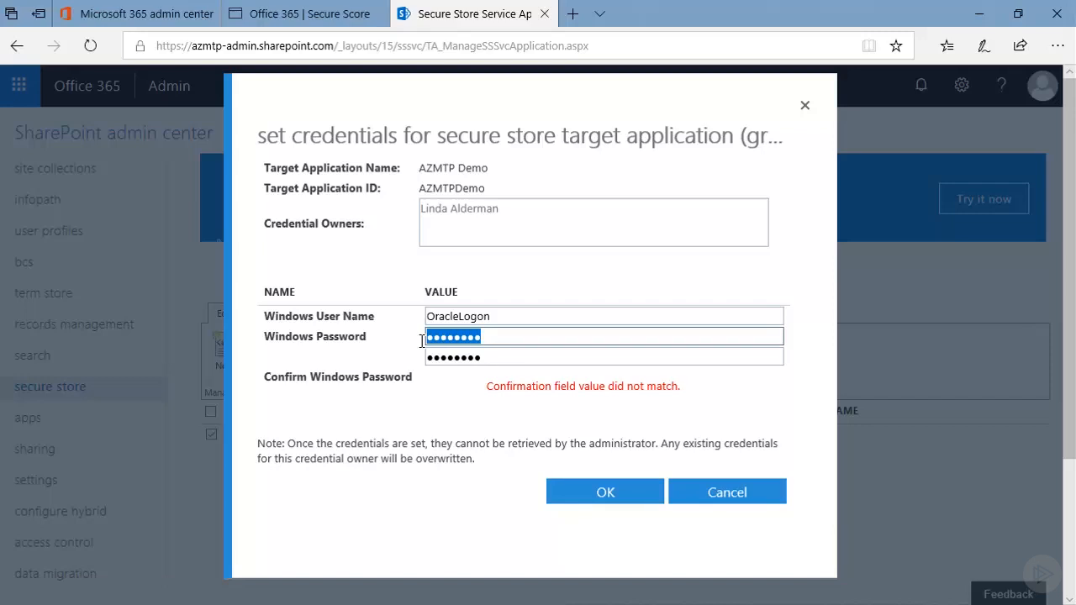
type("**")
key("BackSpace")
key("BackSpace")
type("********")
left_click(566, 492)
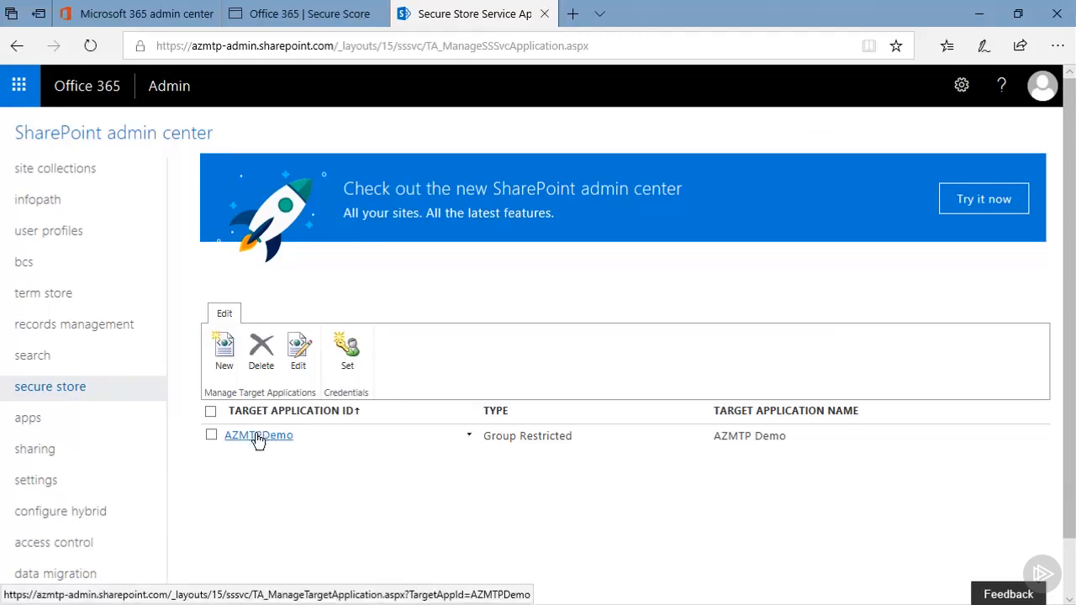
- Add a new connection under the BCS connections to online services and title it AZMTP Demo Connection
left_click(25, 265)
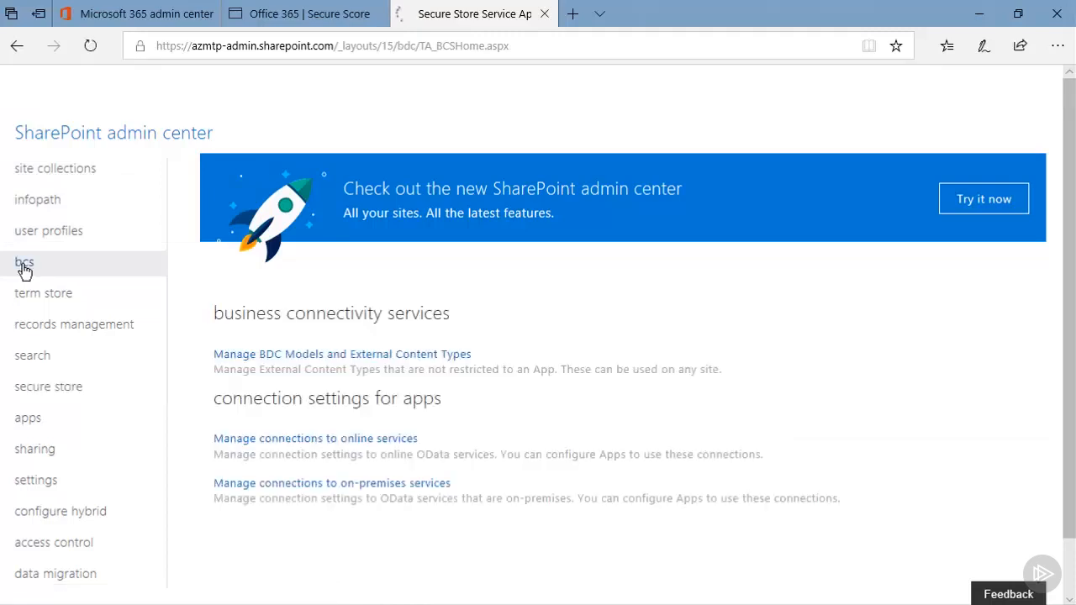
left_click(298, 446)
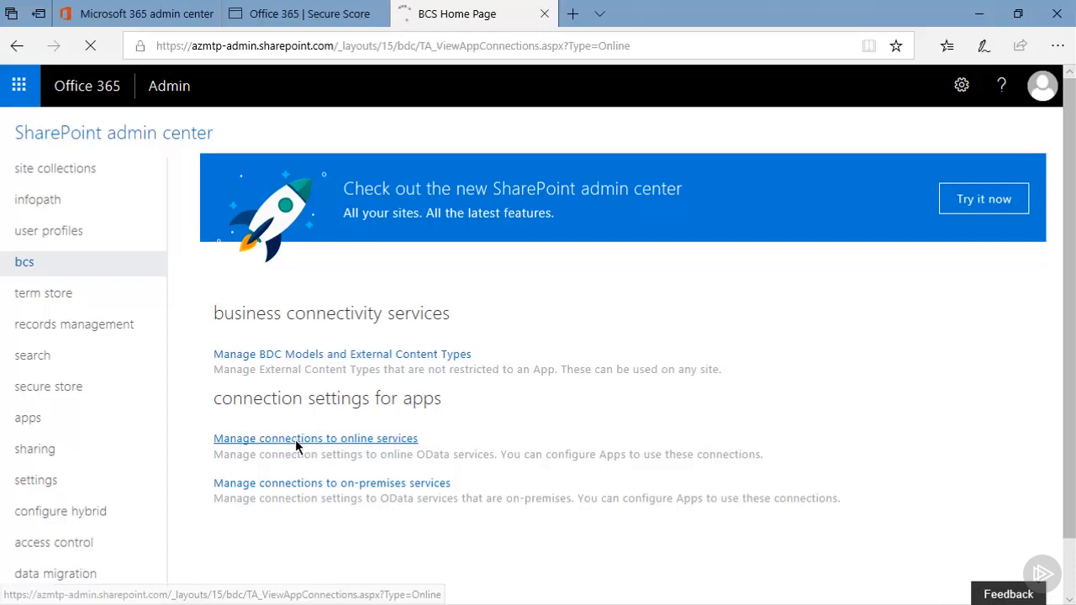
left_click(224, 361)
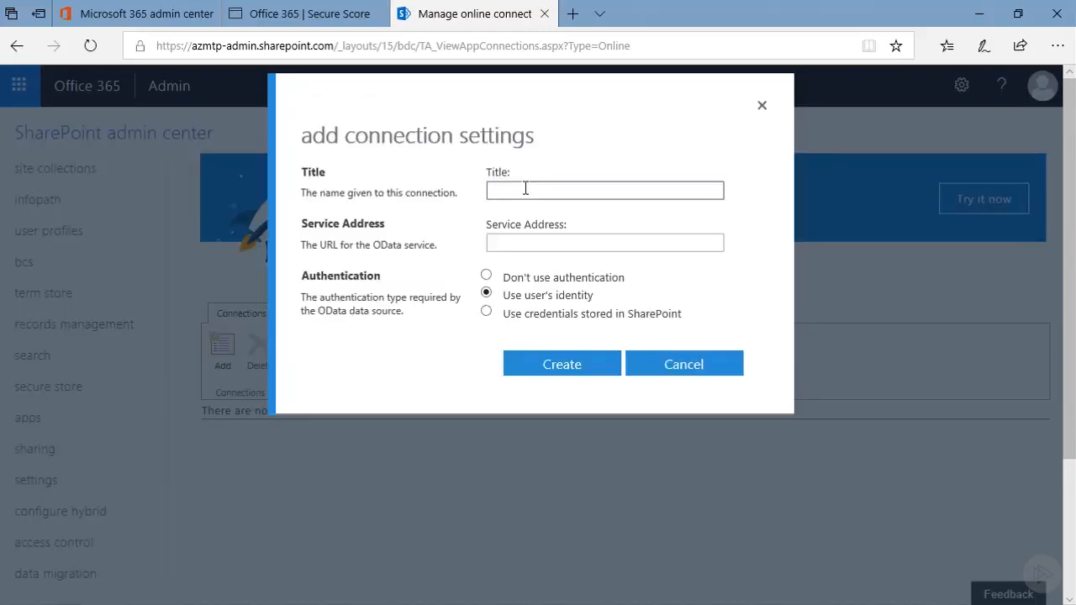
type("AZMTP.Demo Con")
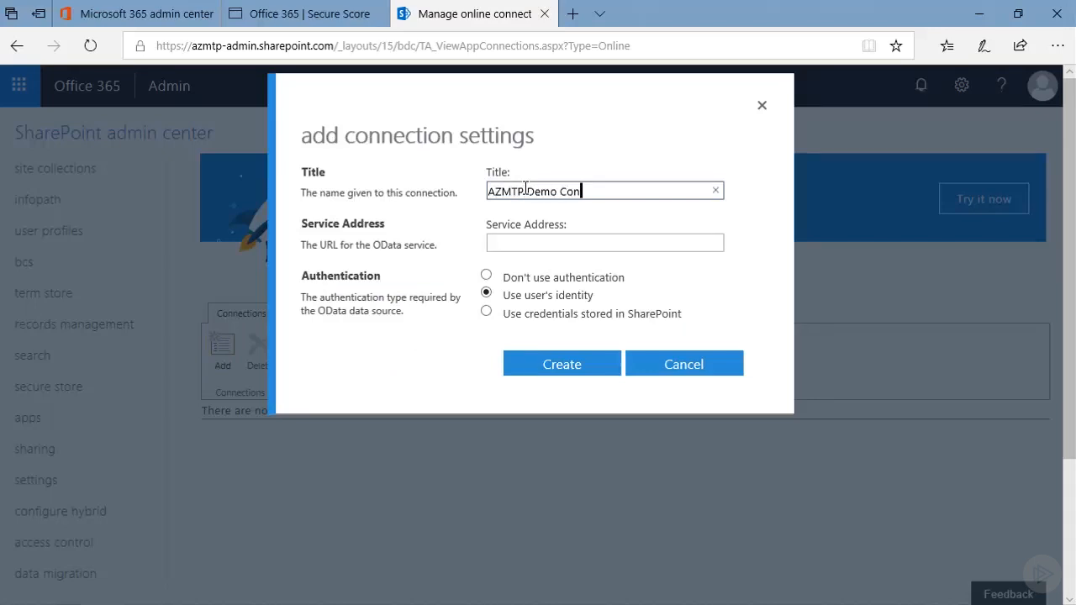
type("nection")
- Try to create the connection using credentials stored in SharePoint with Secure Store Target Application ID AZMTPDemo, leaving the service address blank, and dismiss it
left_click(522, 242)
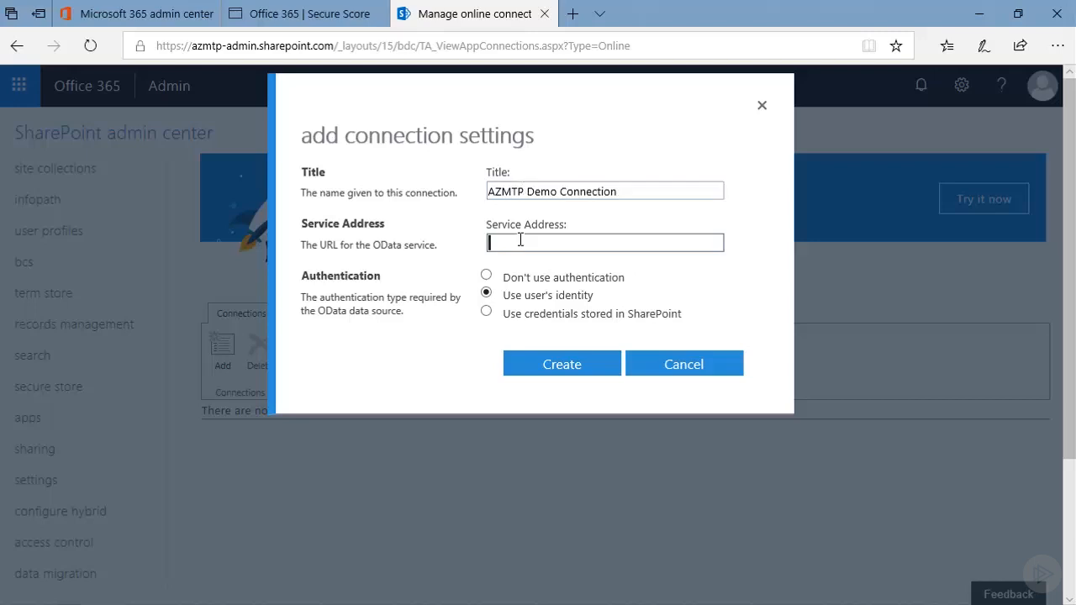
left_click(488, 312)
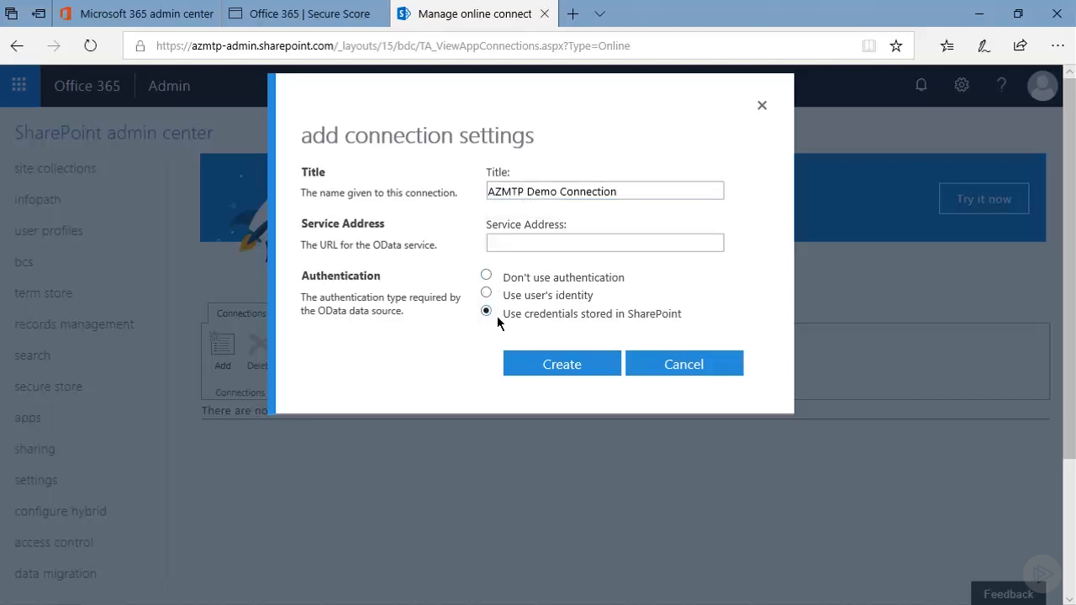
left_click(503, 363)
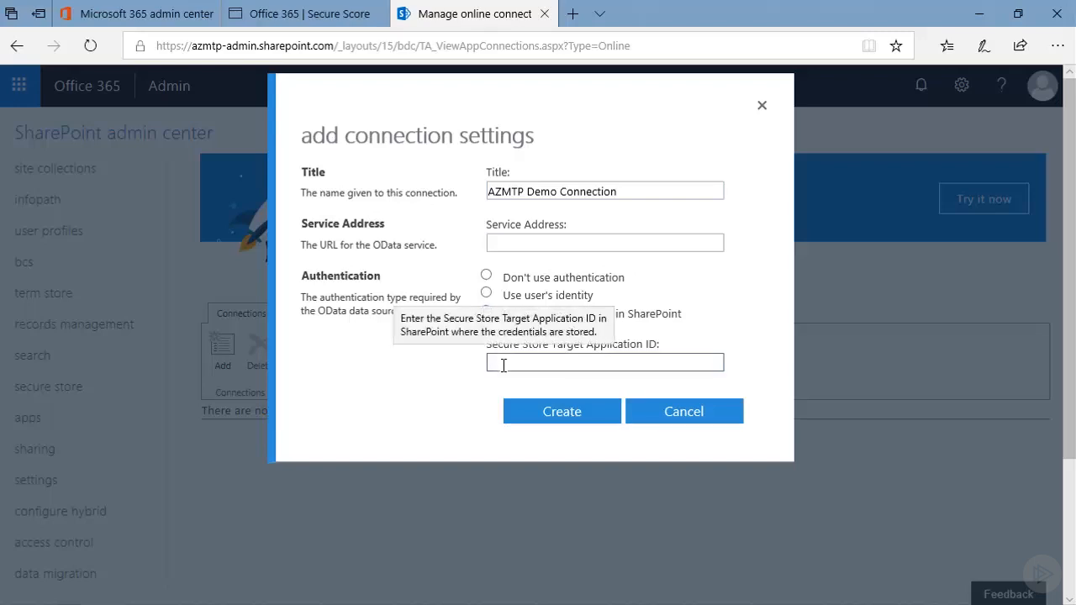
type("AZM")
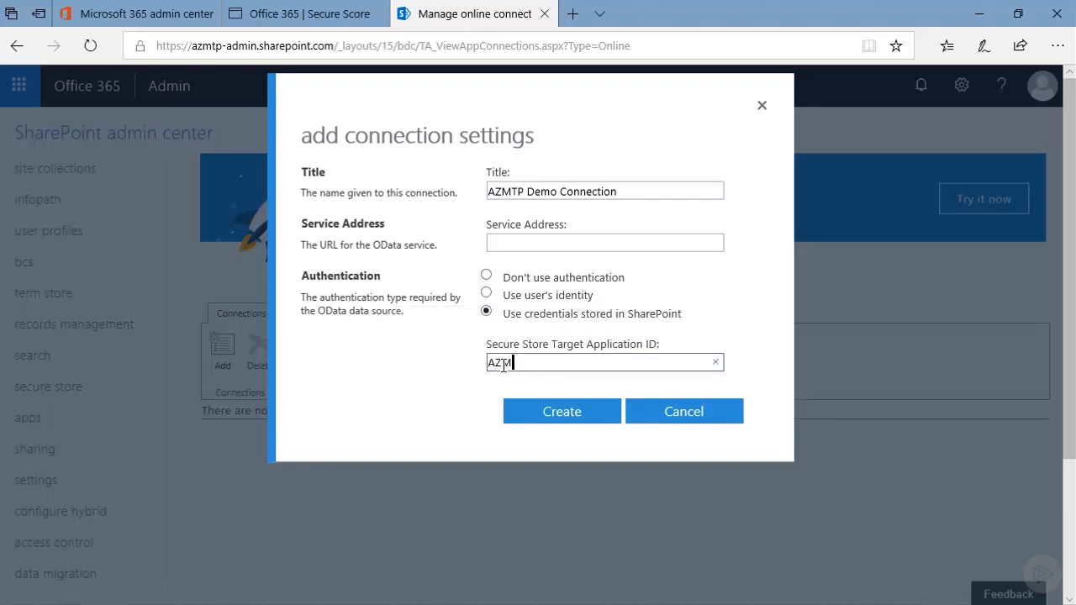
type("TPDemo")
left_click(563, 416)
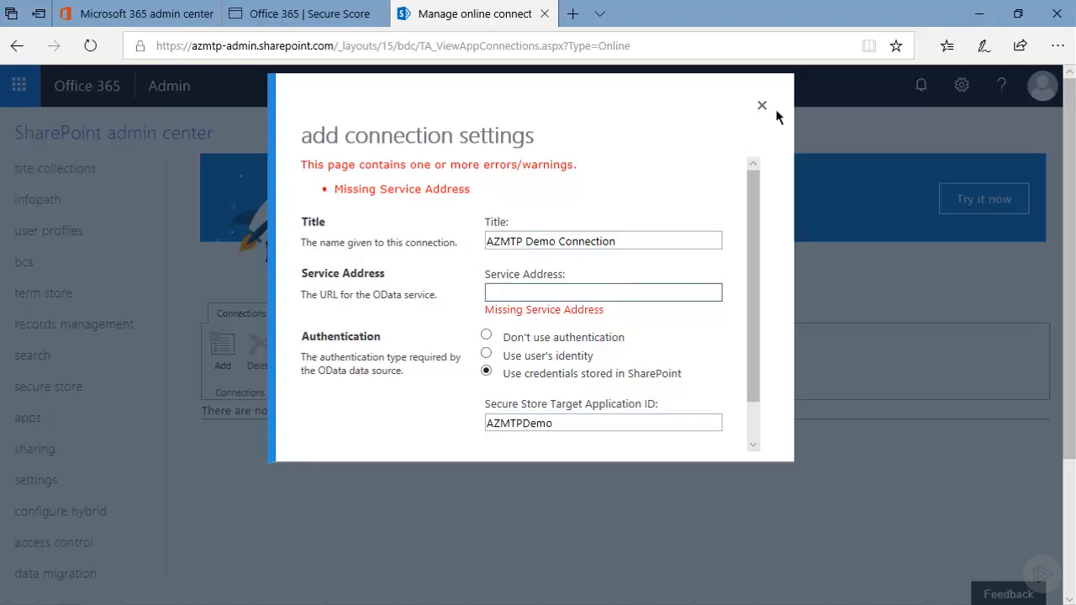
left_click(763, 105)
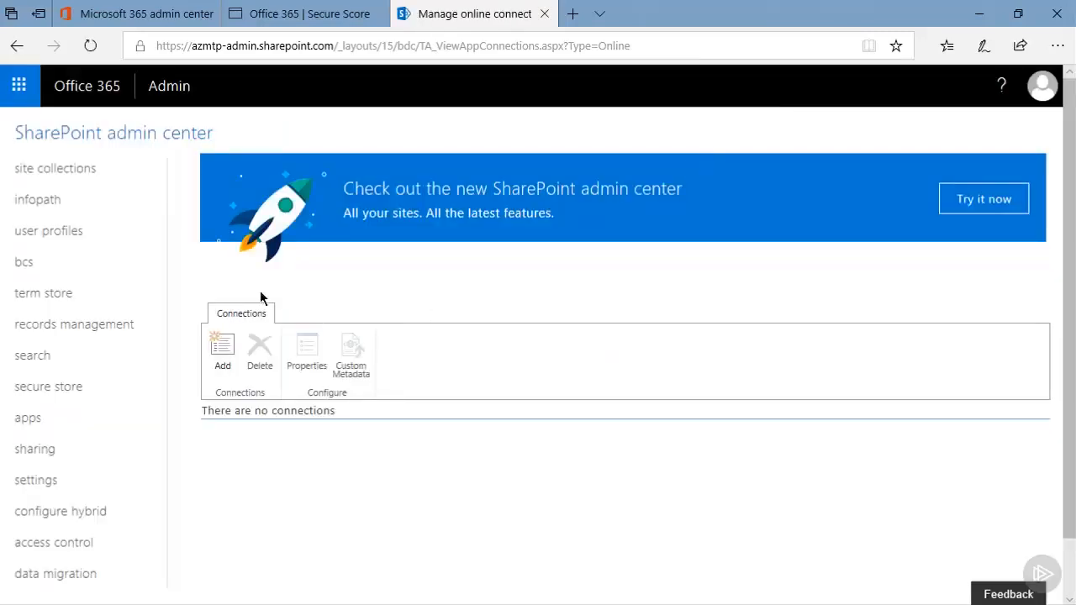
- Switch to the Office 365 Secure Score dashboard and read through its introductory slides from the welcome slide to the disclaimer
left_click(325, 22)
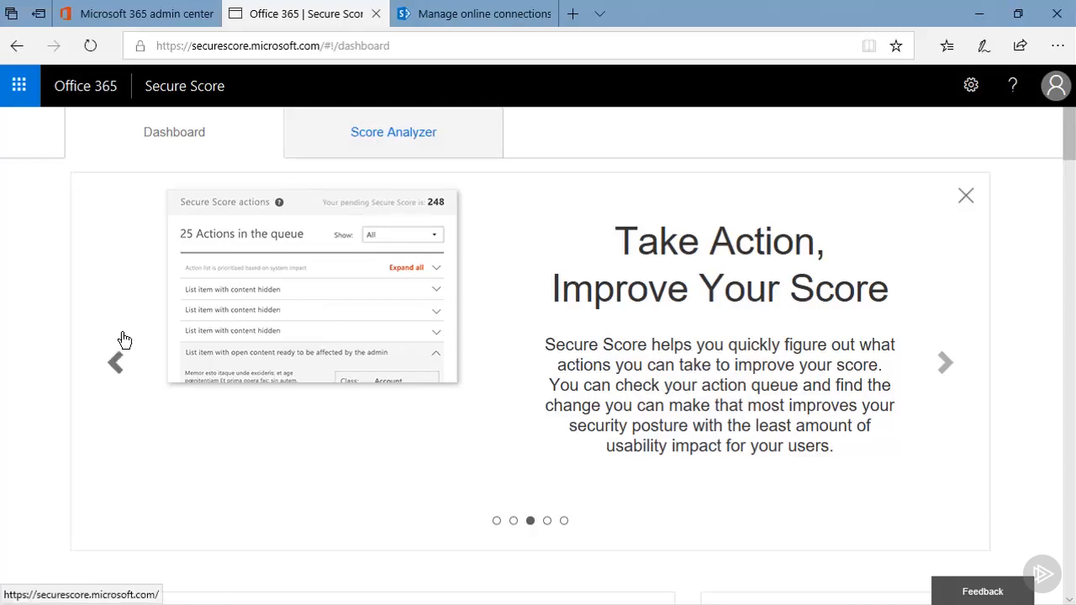
left_click(118, 365)
left_click(119, 365)
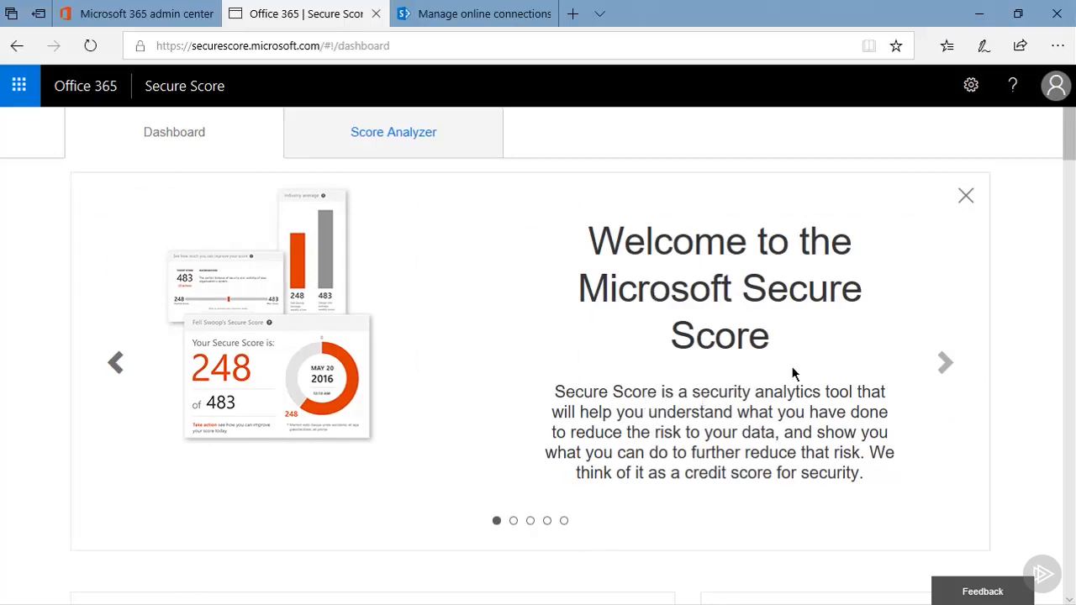
left_click(943, 363)
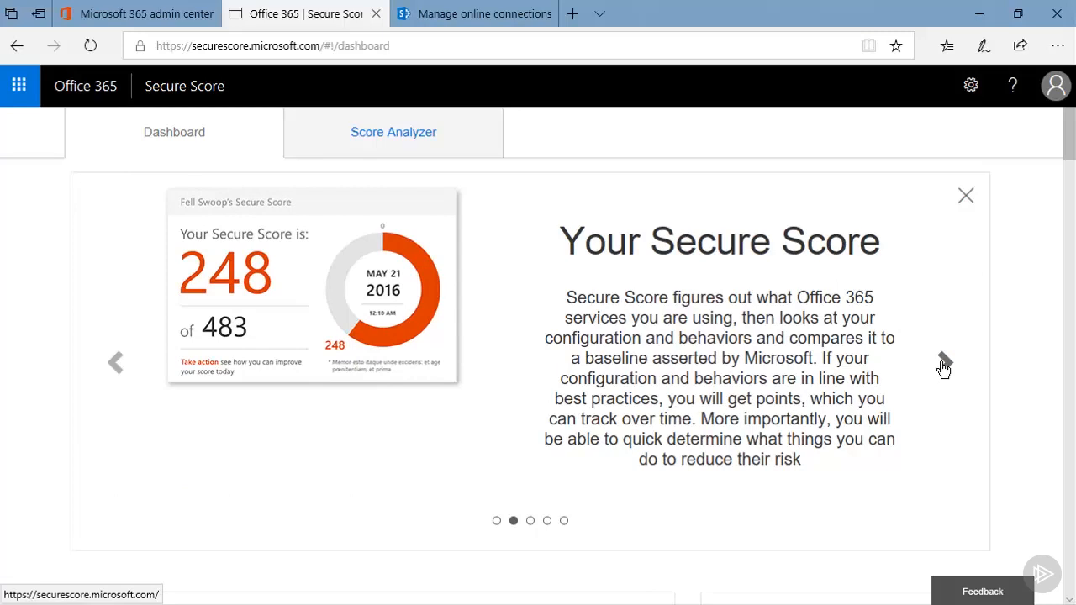
left_click(943, 363)
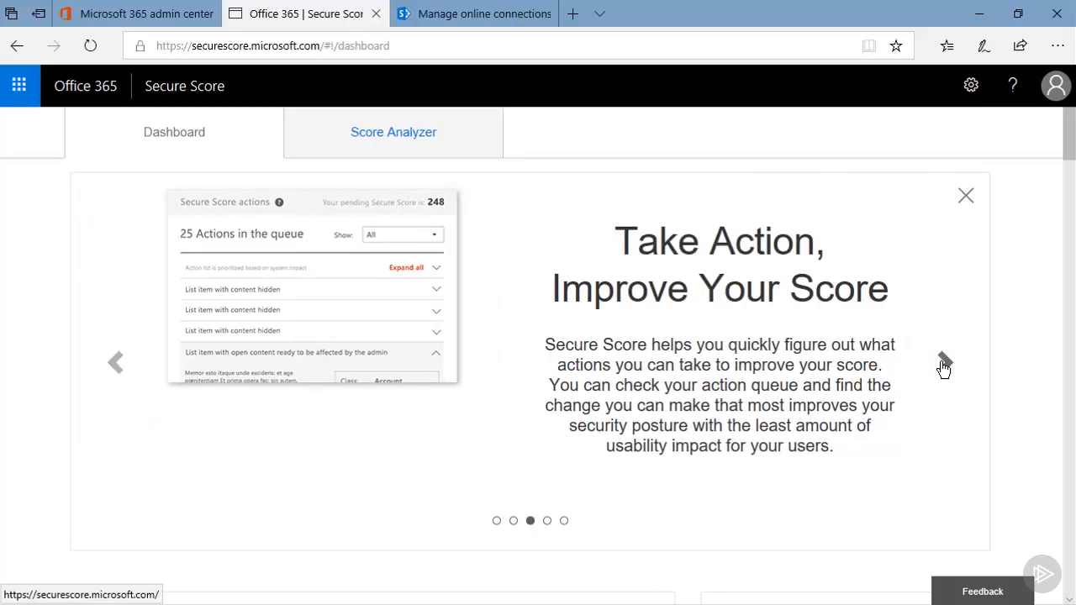
left_click(943, 363)
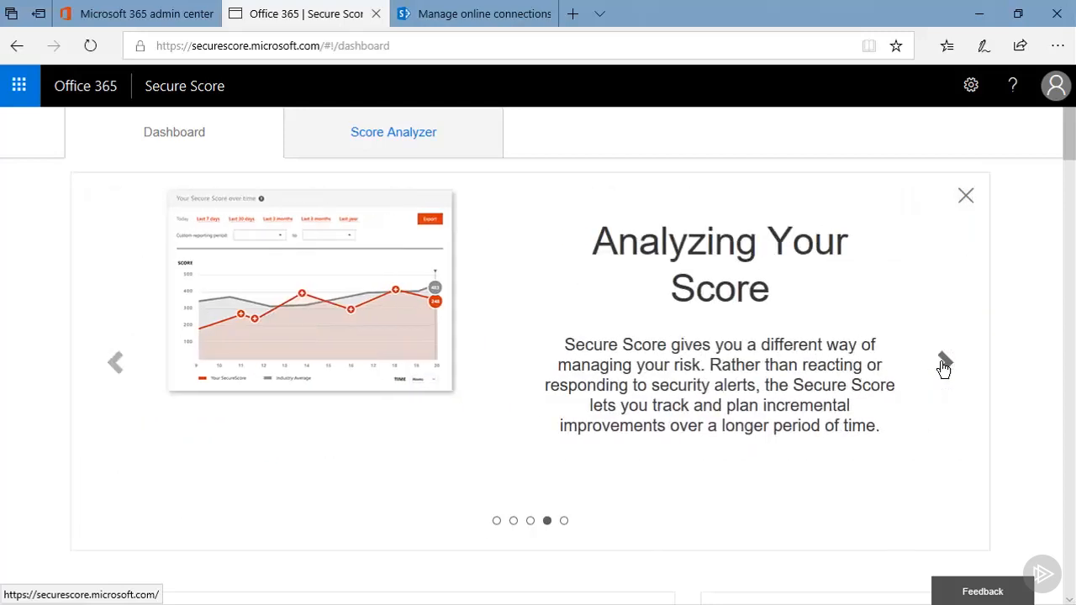
left_click(944, 363)
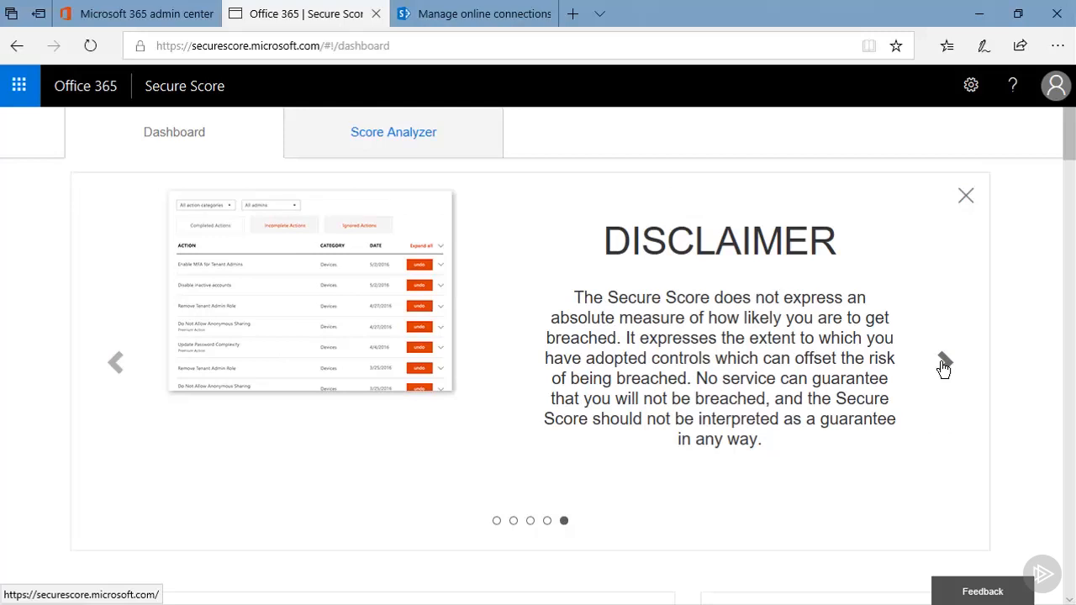
- Review the Secure Score summary, the score comparison and the queue of recommended actions on the dashboard
left_click_drag(1067, 157, 1068, 210)
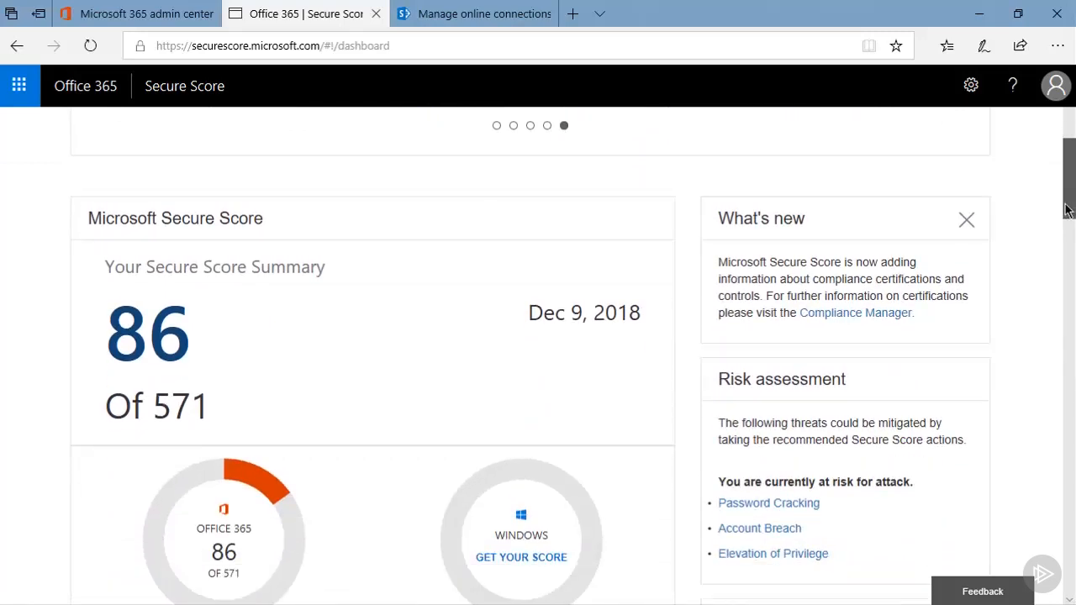
left_click_drag(1066, 210, 1069, 347)
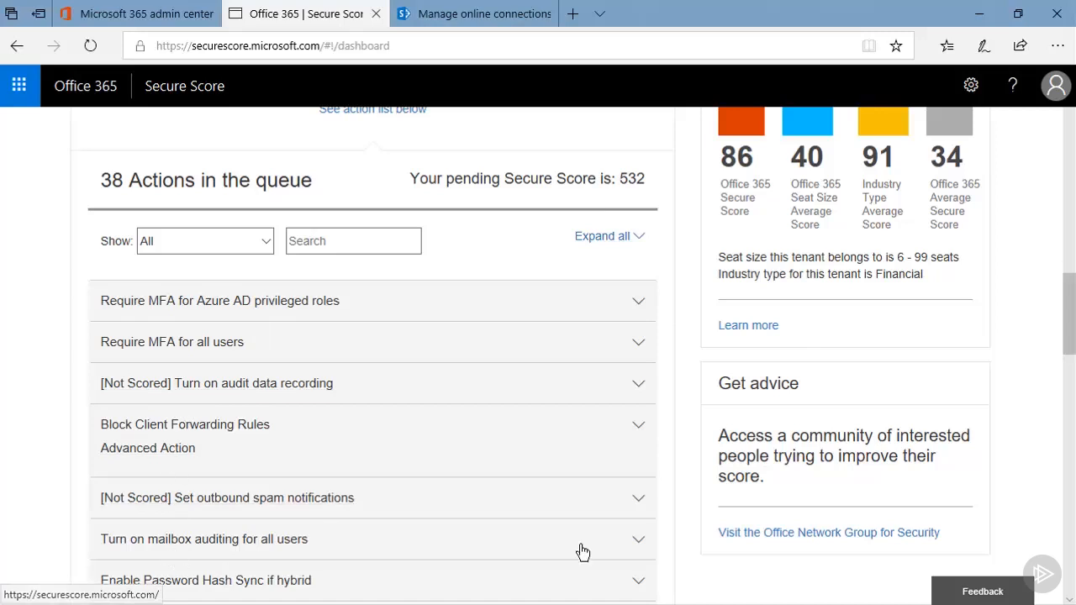
left_click_drag(1070, 334, 1072, 150)
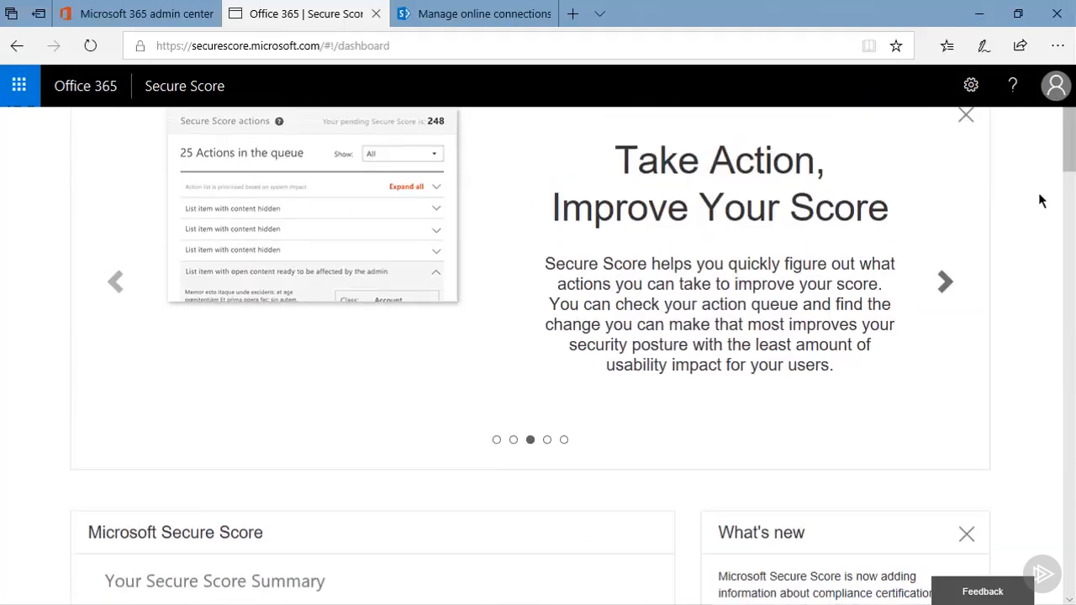
- Show the Secure Score history for the last 3 months in the Score Analyzer and display the available export formats
scroll(1039, 199, "up", 1)
left_click(398, 150)
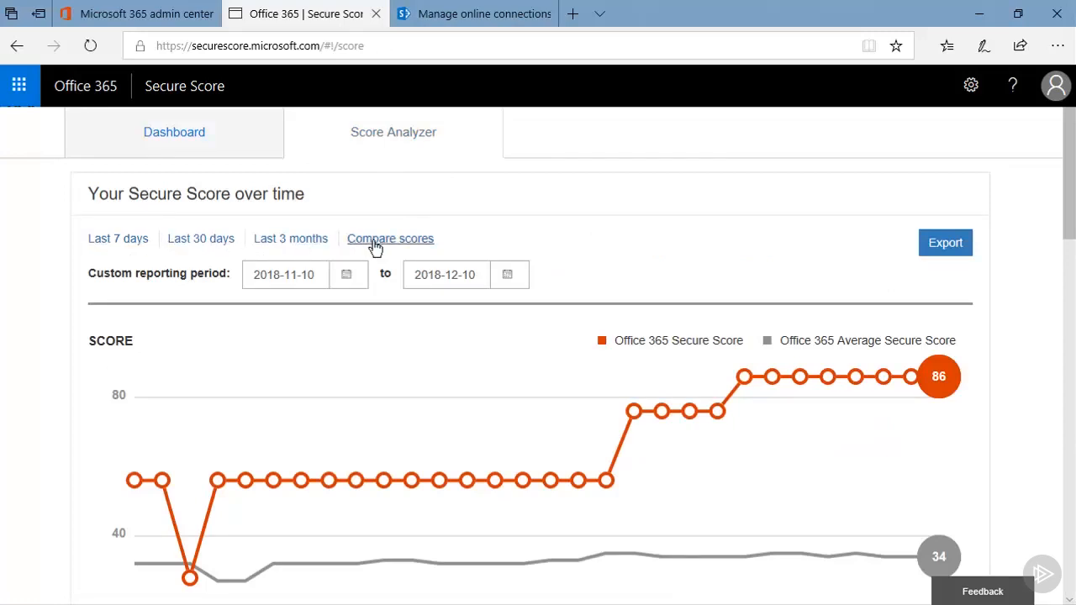
left_click(309, 239)
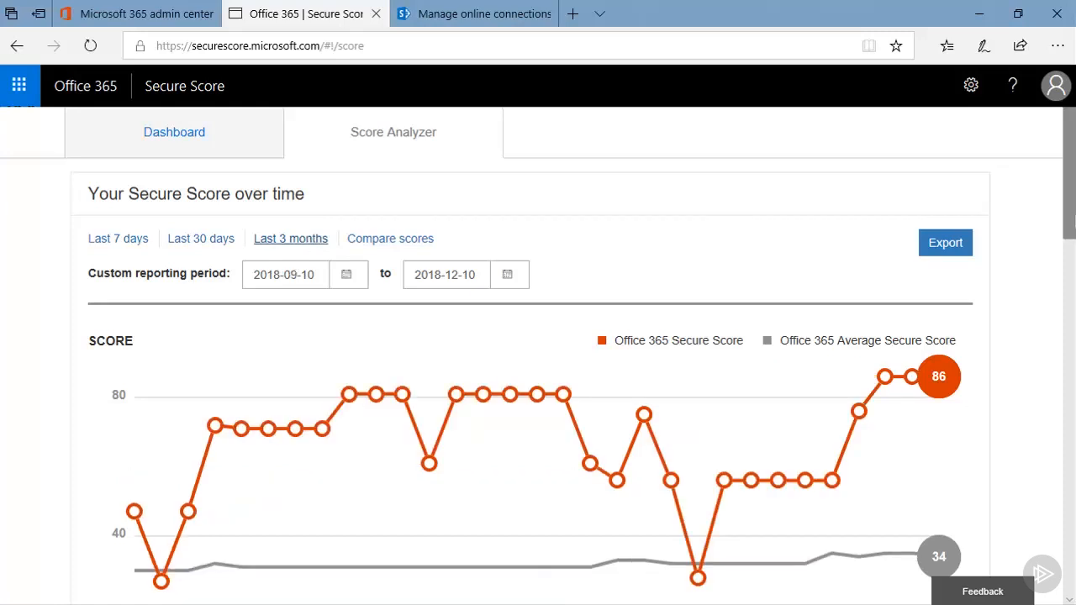
left_click(967, 243)
left_click(947, 242)
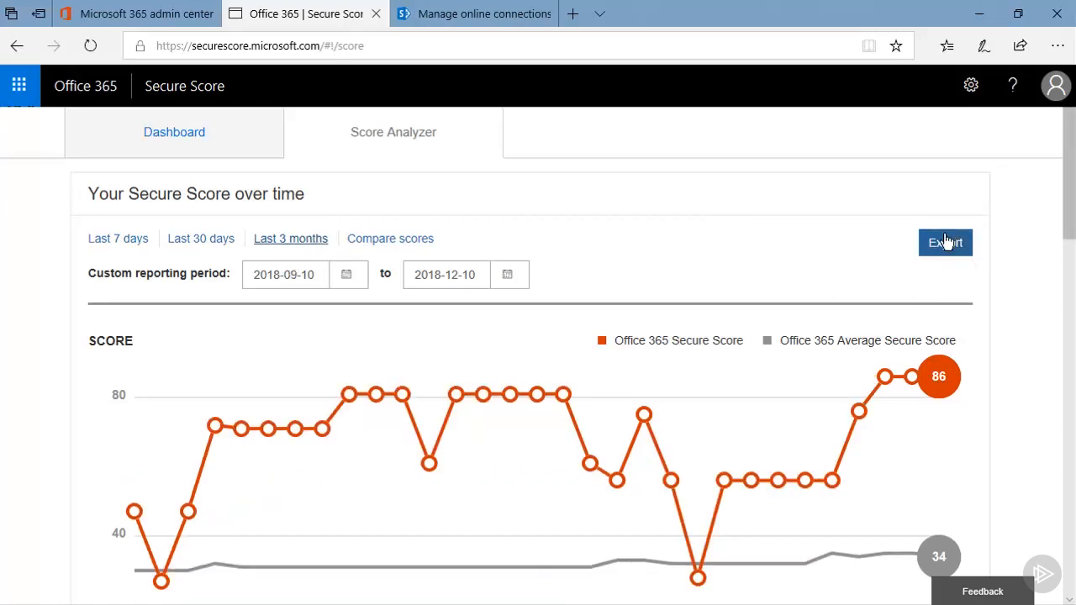
left_click(943, 252)
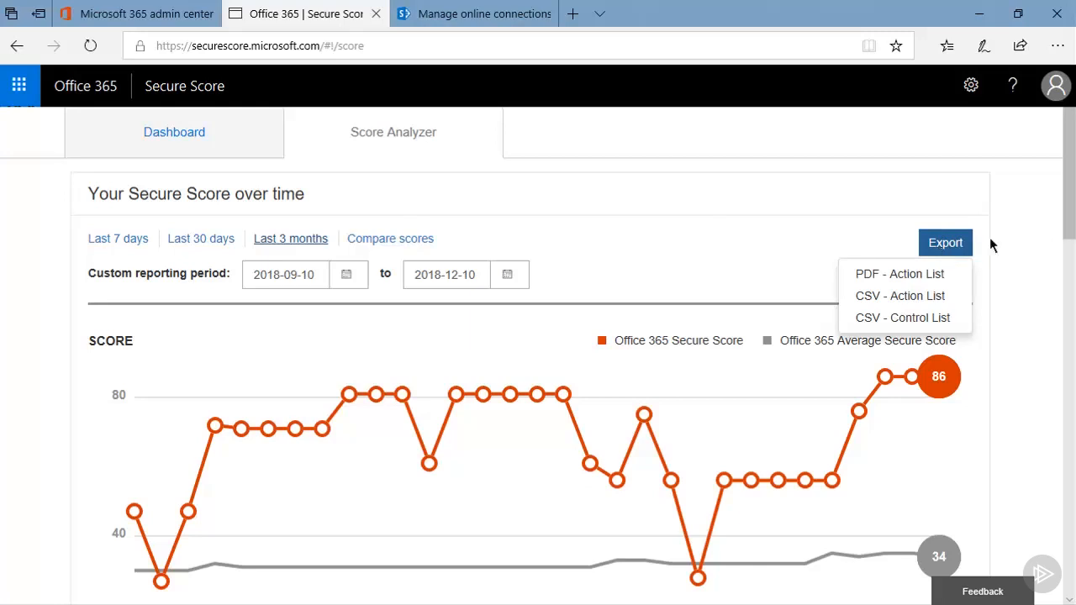
- Examine the completed actions and their filter choices under All Actions, and return to the score history chart
left_click_drag(1072, 215, 1074, 454)
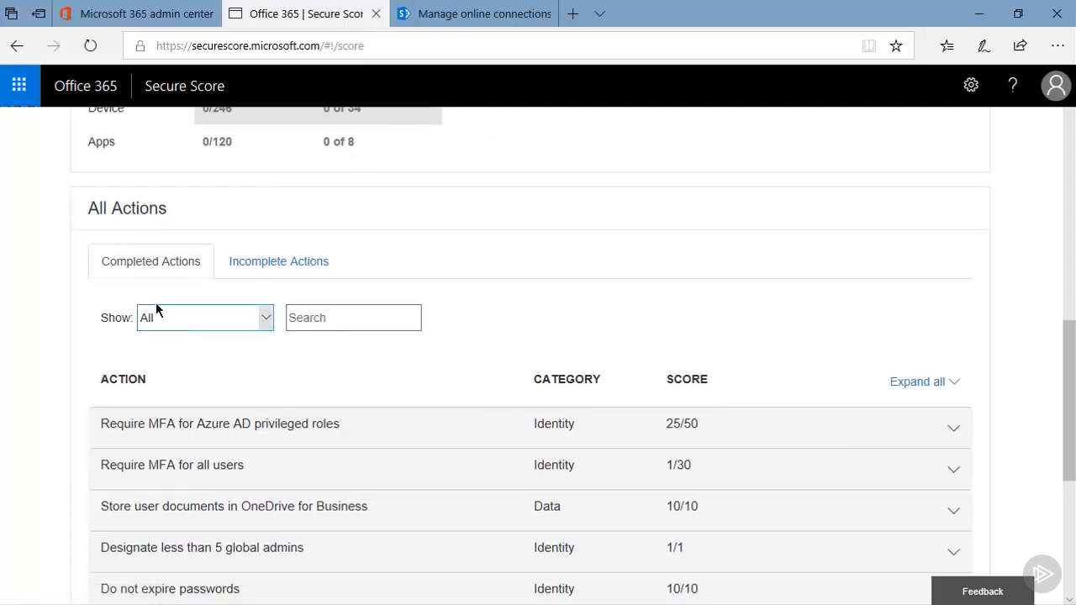
left_click(261, 324)
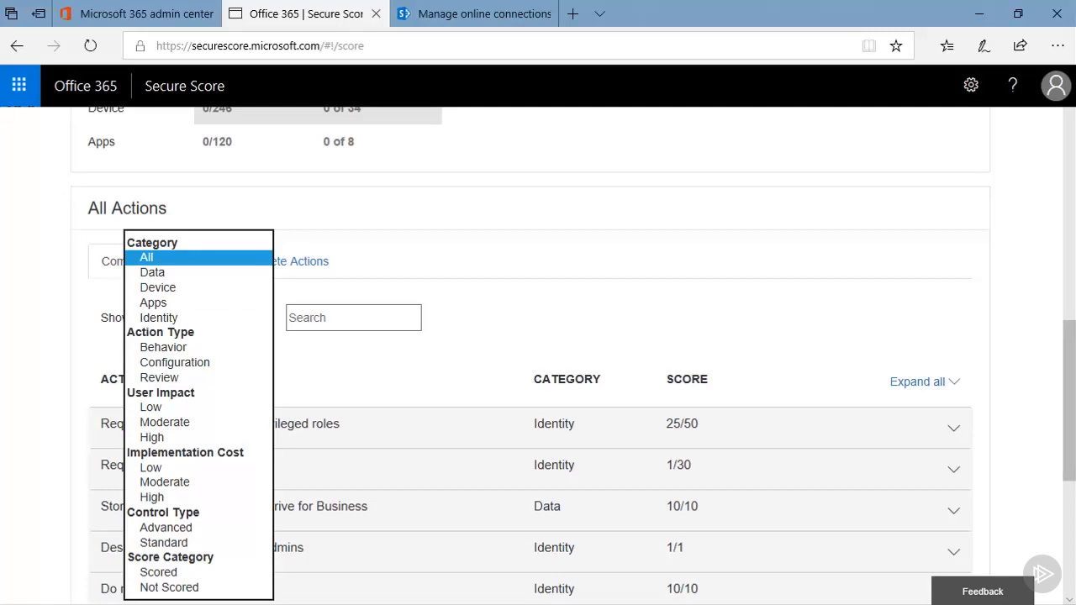
left_click(357, 313)
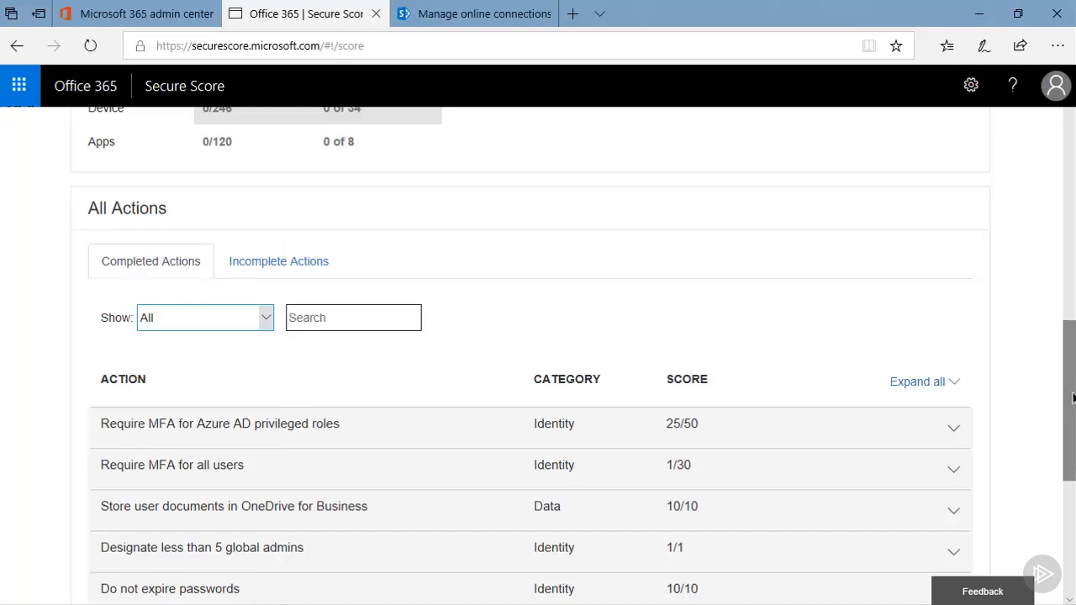
left_click_drag(1073, 394, 1073, 513)
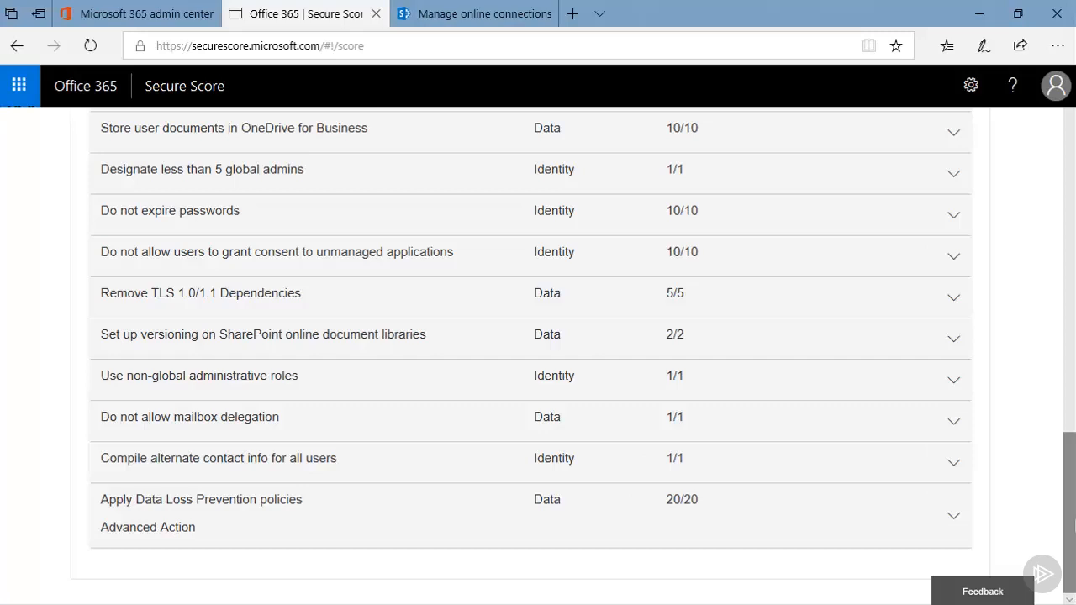
left_click(1072, 134)
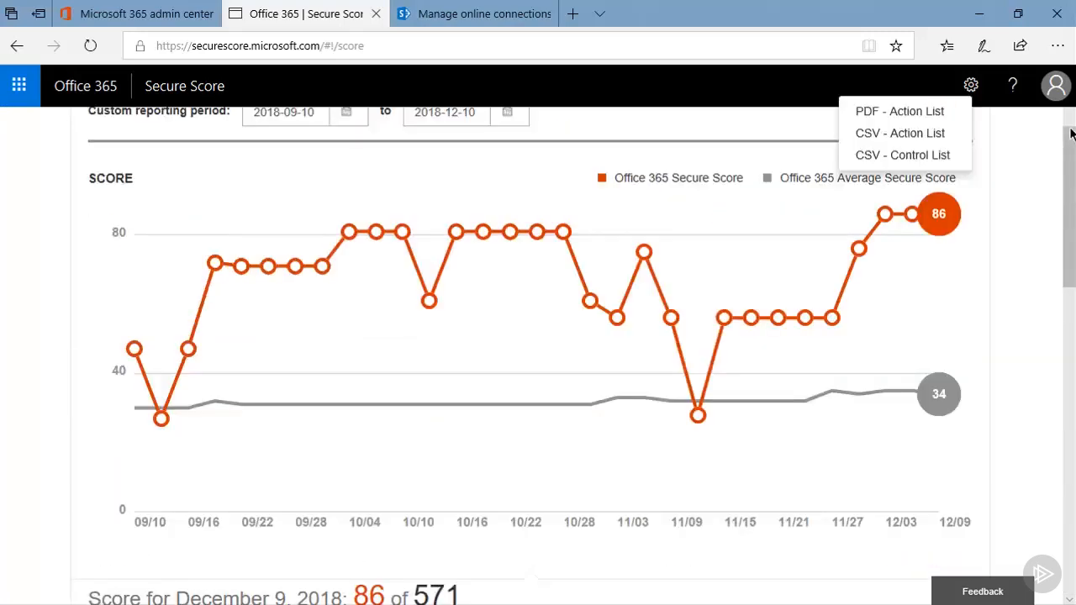